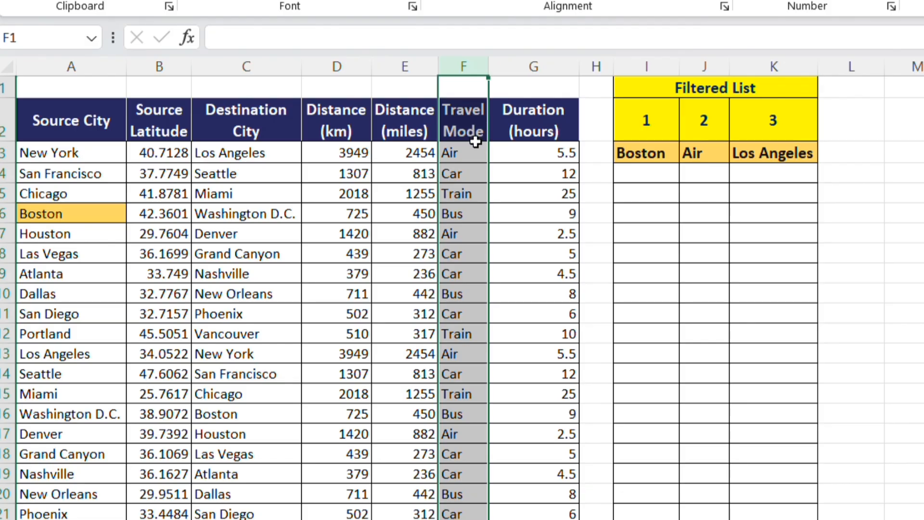
# Fill the Air cell F3 and the Los Angeles cell C3 with the same orange highlight as the Boston cell.
pyautogui.click(476, 152)
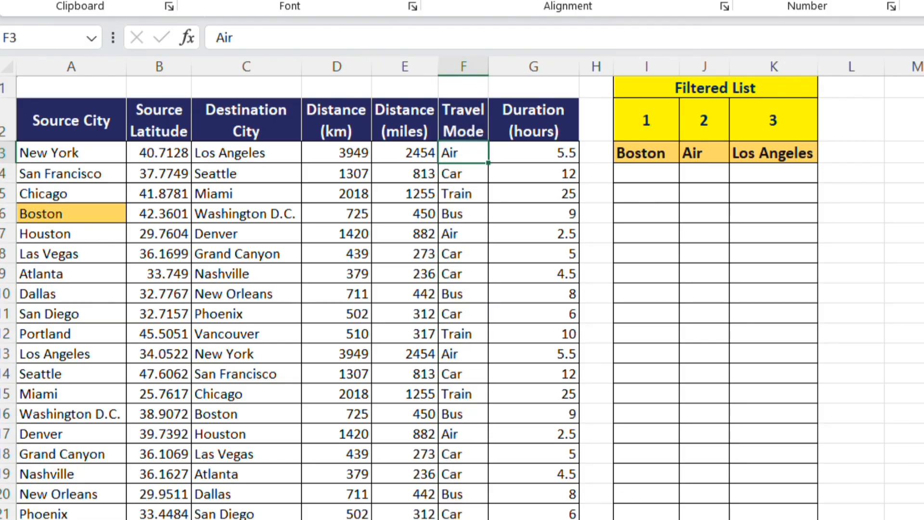
pyautogui.click(332, 1)
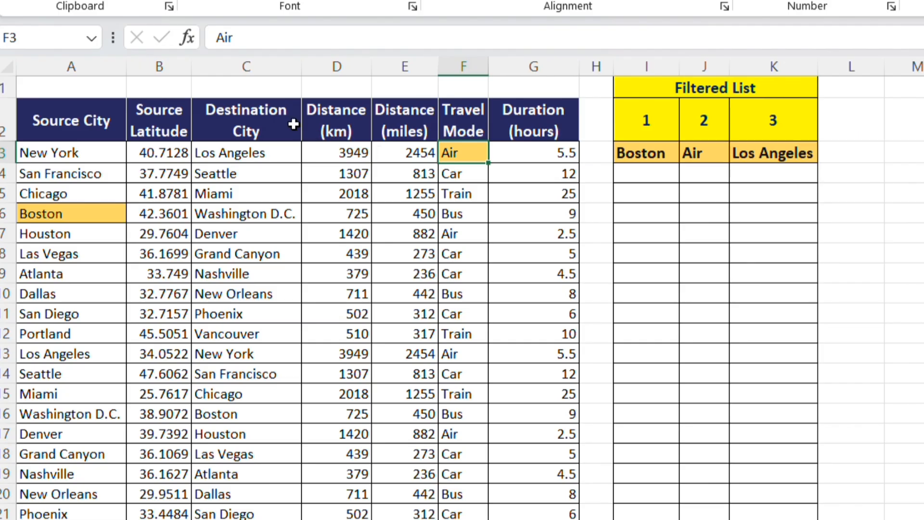
pyautogui.click(262, 66)
pyautogui.click(275, 158)
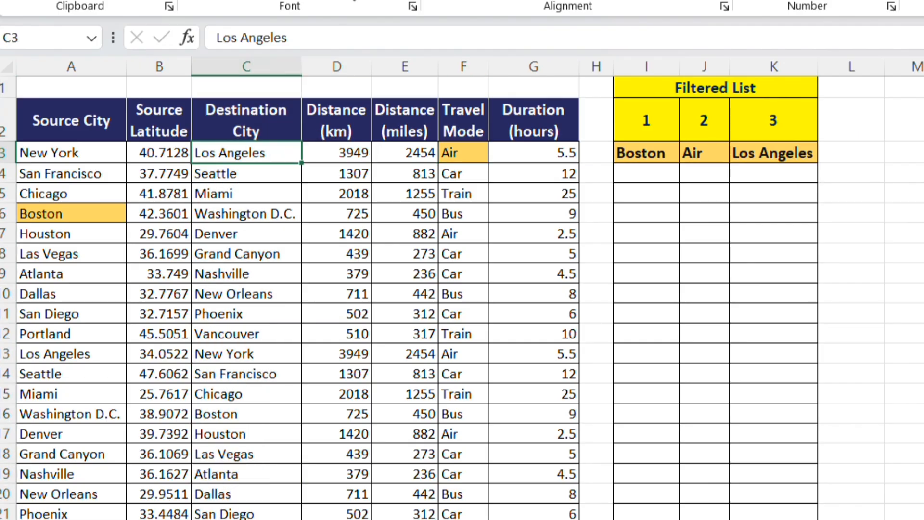
pyautogui.click(368, 2)
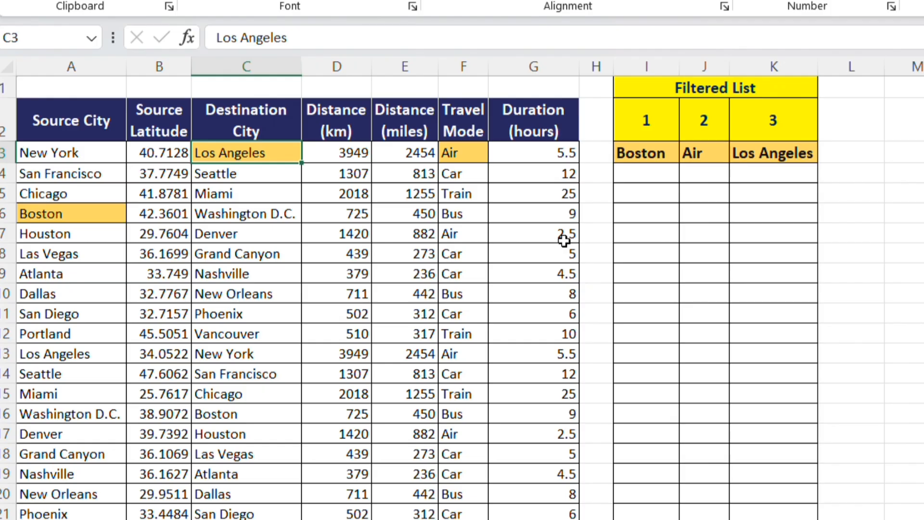
# Turn on filtering for the travel table's header row, starting from the Source City header in A2.
pyautogui.click(653, 168)
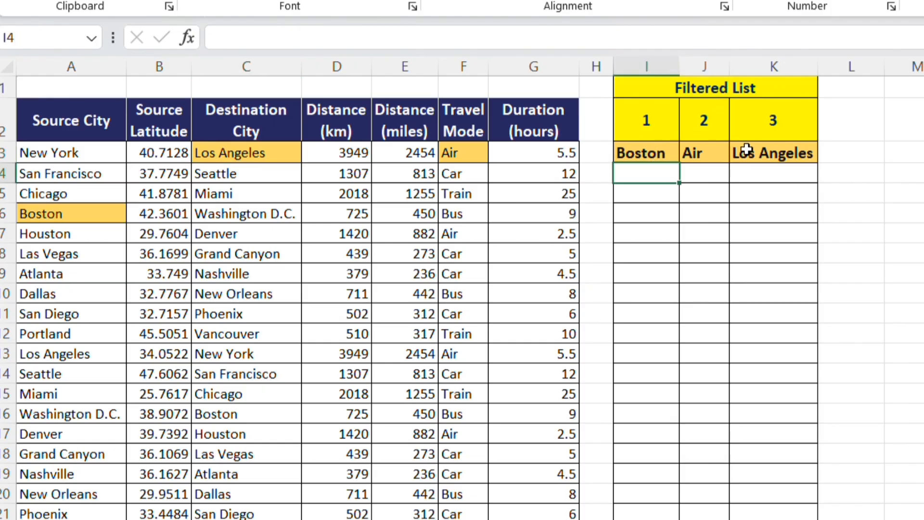
pyautogui.click(102, 117)
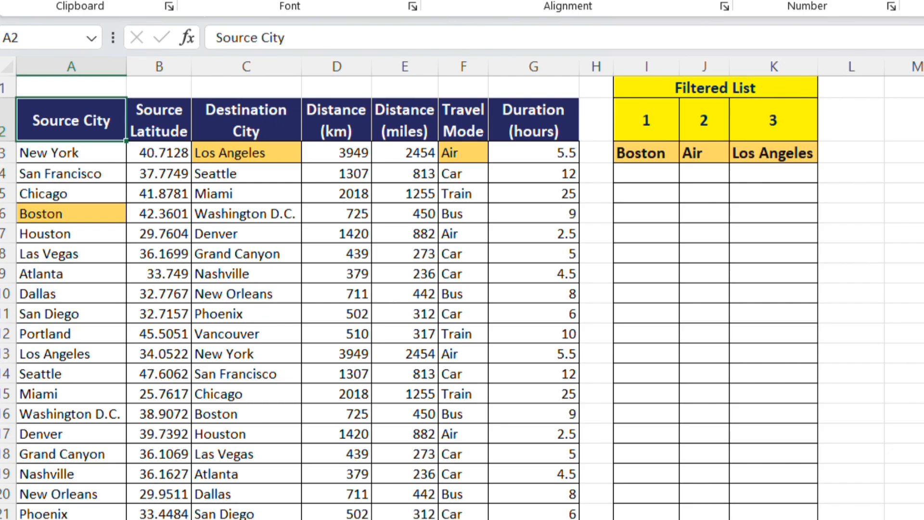
pyautogui.hotkey('alt', 'a')
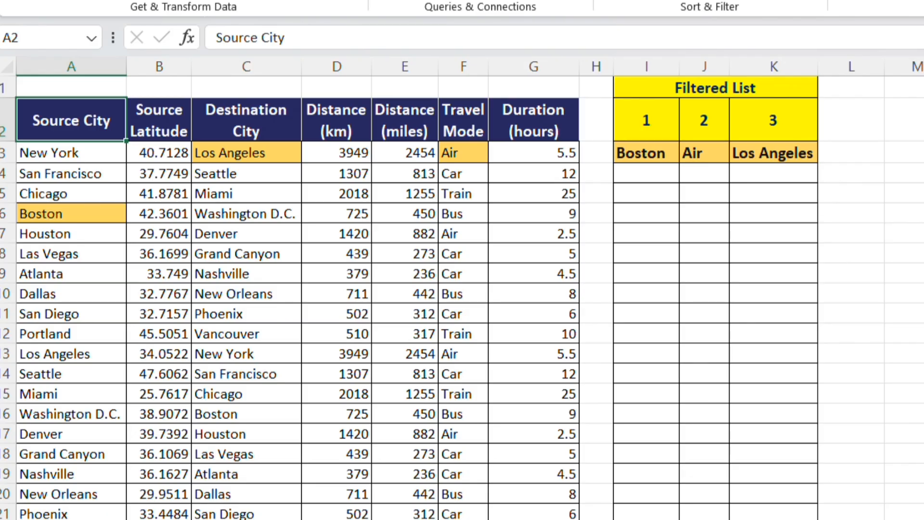
pyautogui.press('t')
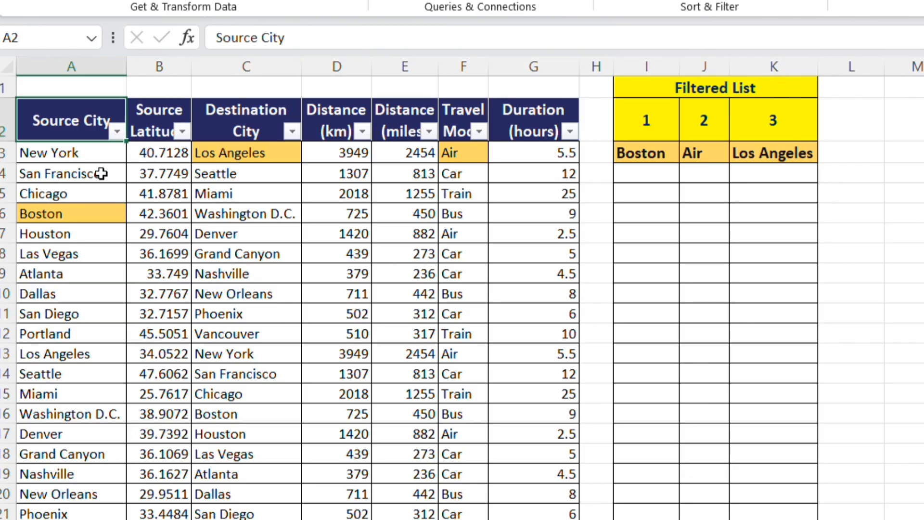
# Filter the Source City column for Boston, using the value copied from cell A6.
pyautogui.click(84, 217)
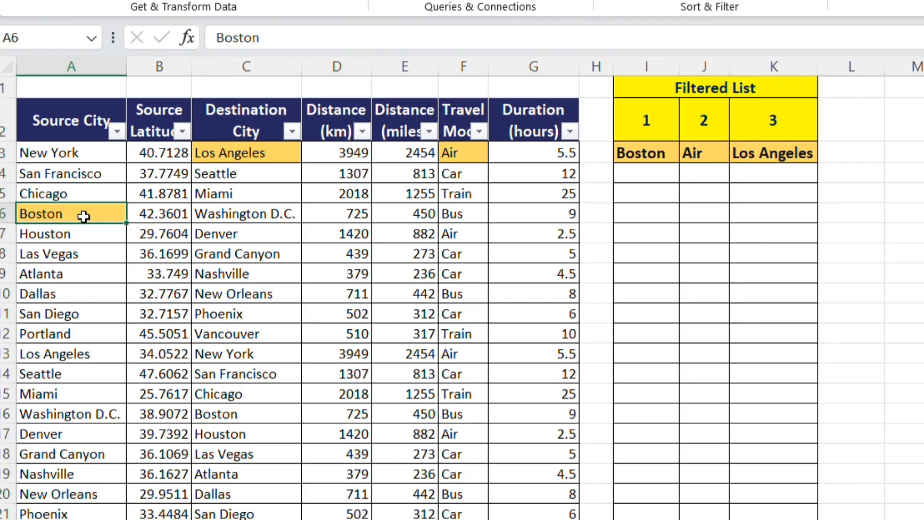
pyautogui.hotkey('ctrl', 'c')
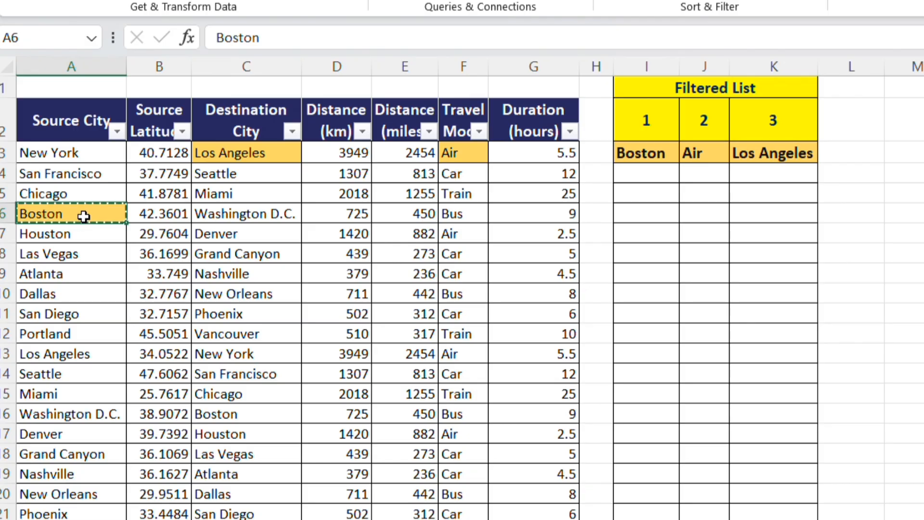
pyautogui.click(120, 131)
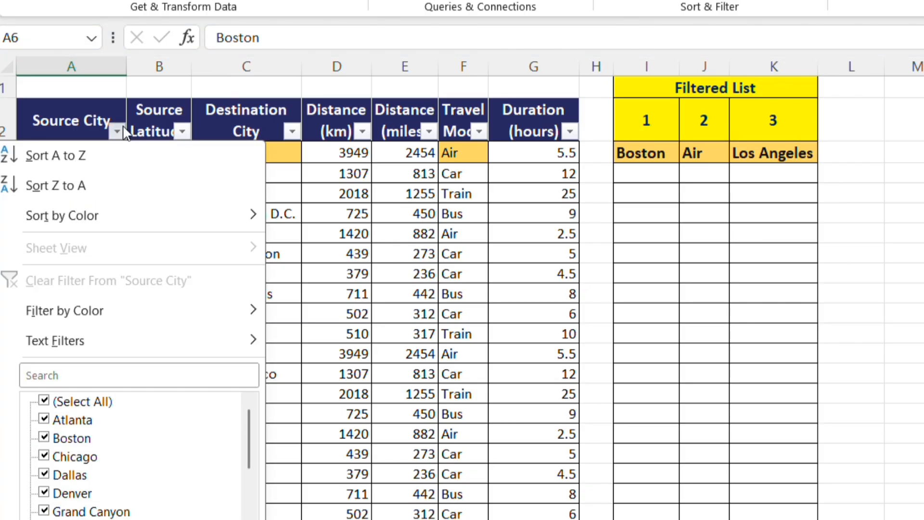
pyautogui.click(97, 373)
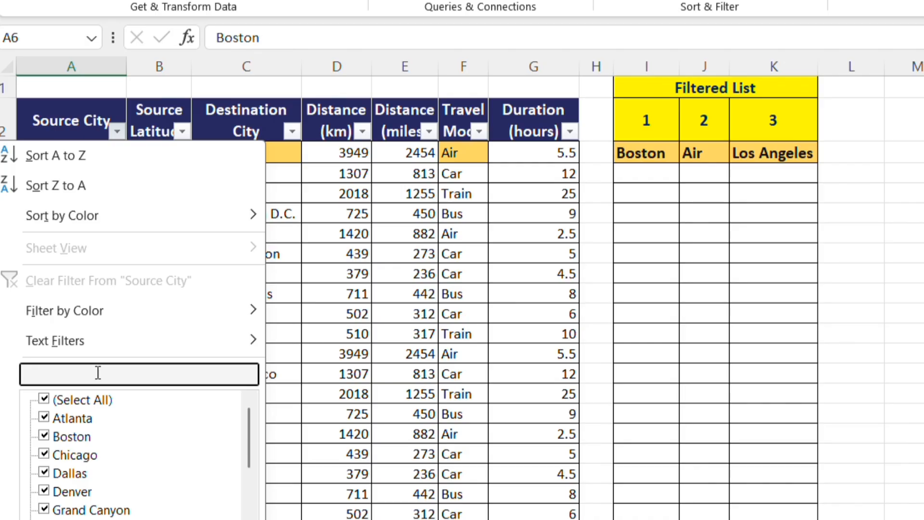
pyautogui.hotkey('ctrl', 'v')
pyautogui.press('Return')
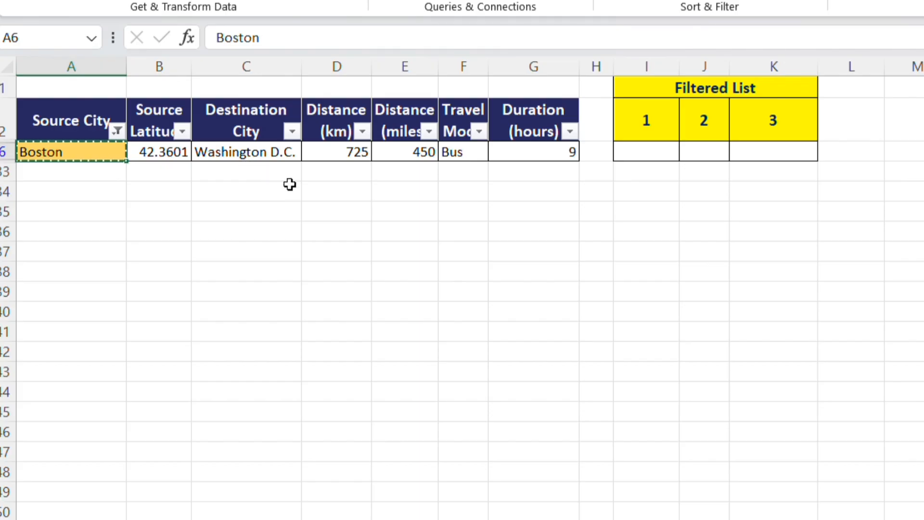
# Examine the filtered Boston row's details from Source Latitude through Duration, including the destination and distance columns.
pyautogui.click(179, 154)
pyautogui.hotkey('shift', 'Right')
pyautogui.hotkey('shift', 'Right')
pyautogui.hotkey('shift', 'Right')
pyautogui.hotkey('shift', 'Right')
pyautogui.hotkey('shift', 'Right')
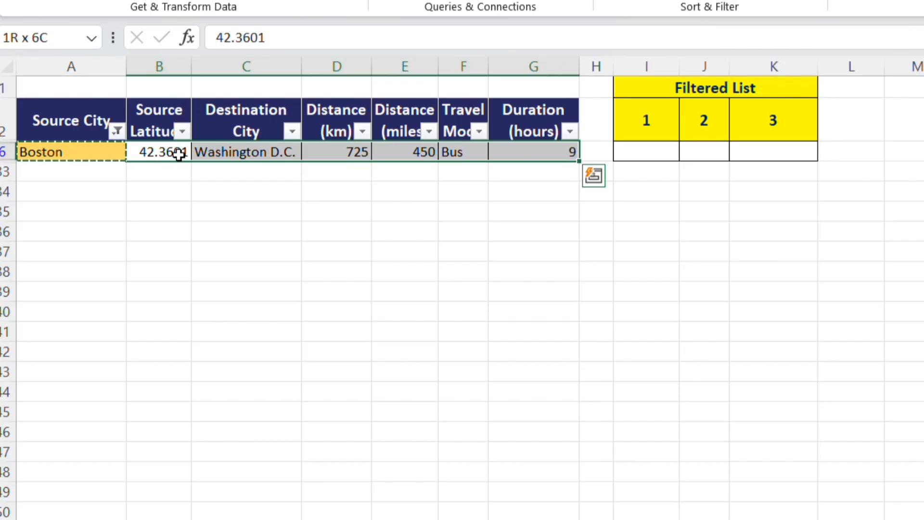
pyautogui.click(174, 66)
pyautogui.click(267, 59)
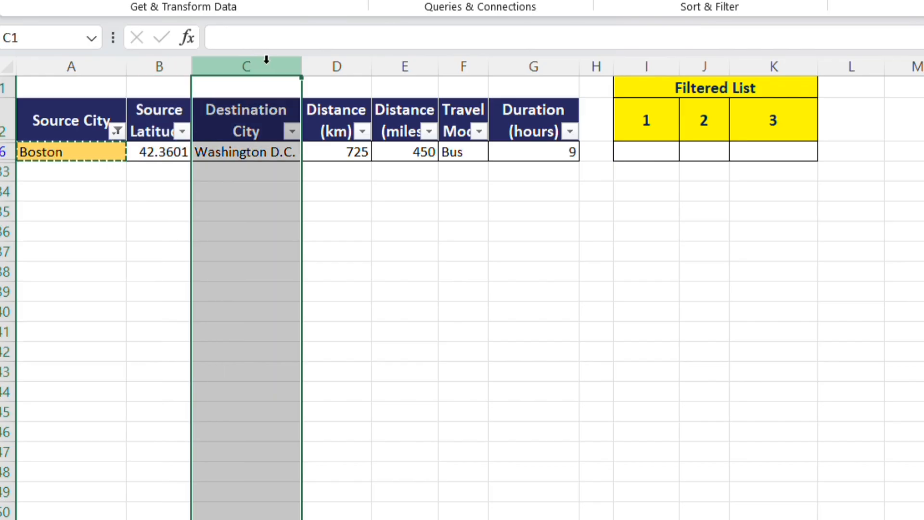
pyautogui.click(336, 72)
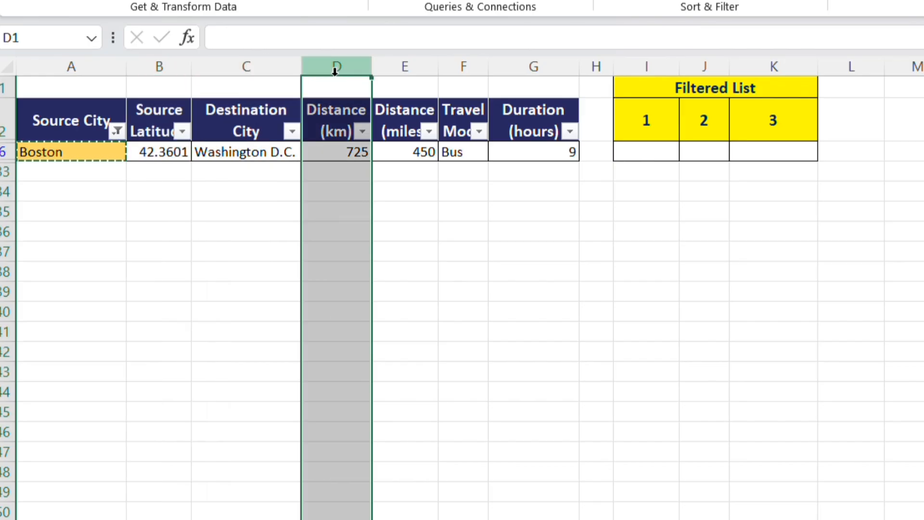
# Reselect all cities in the Source City filter to restore the full table.
pyautogui.click(117, 132)
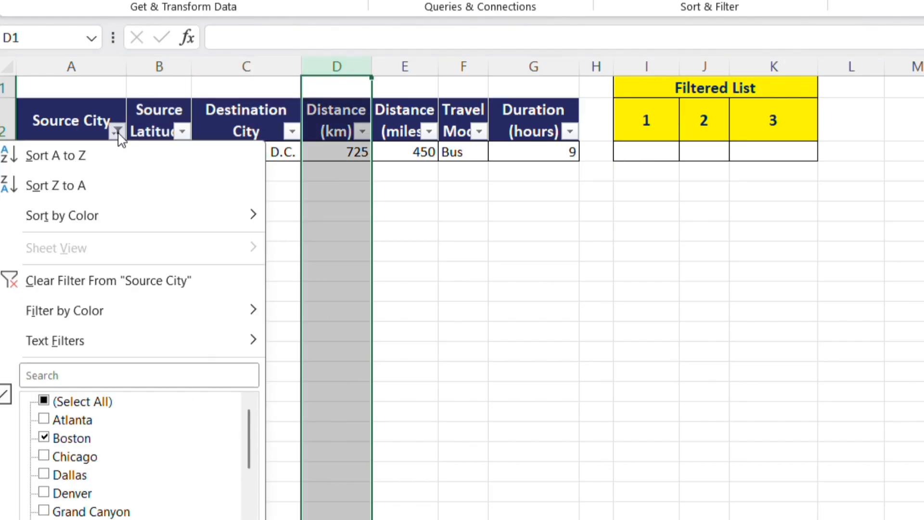
pyautogui.click(76, 407)
pyautogui.click(169, 519)
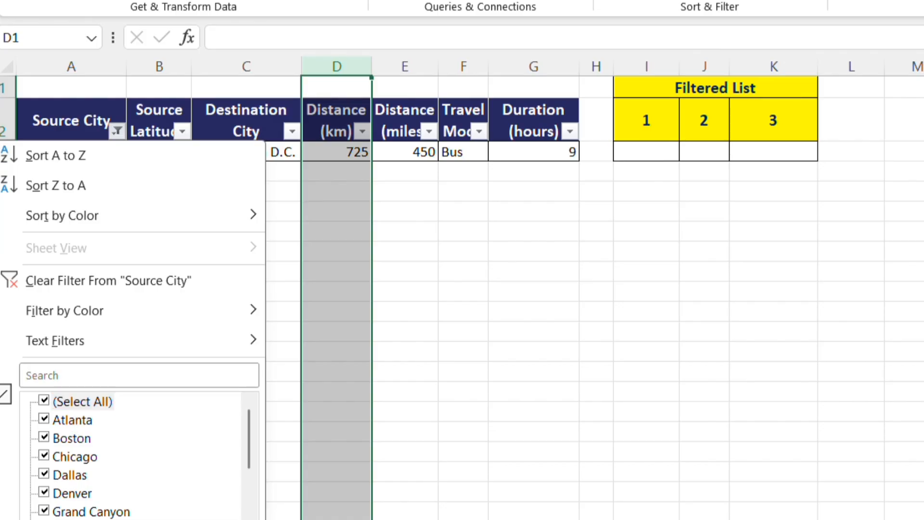
# Filter the Destination City column for Los Angeles, using the value copied from C3, and select the matching source cities.
pyautogui.click(254, 152)
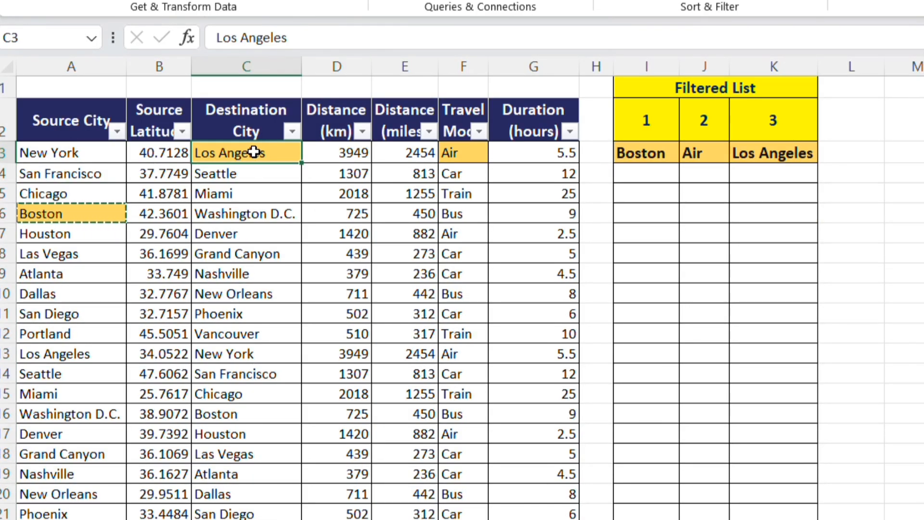
pyautogui.hotkey('ctrl', 'c')
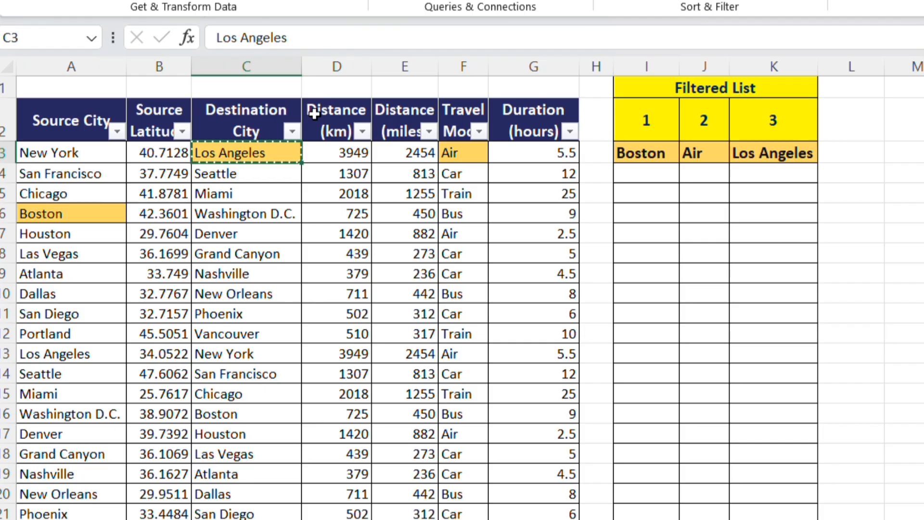
pyautogui.click(292, 131)
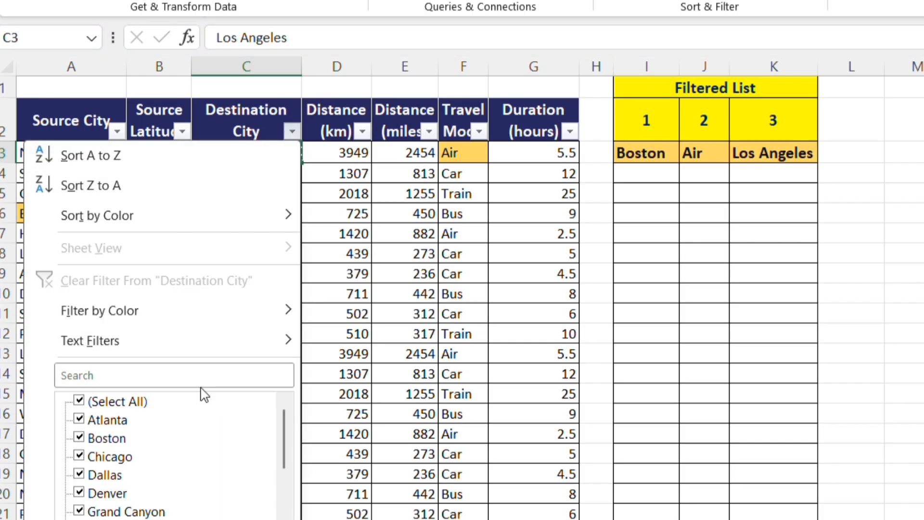
pyautogui.click(204, 374)
pyautogui.hotkey('ctrl', 'v')
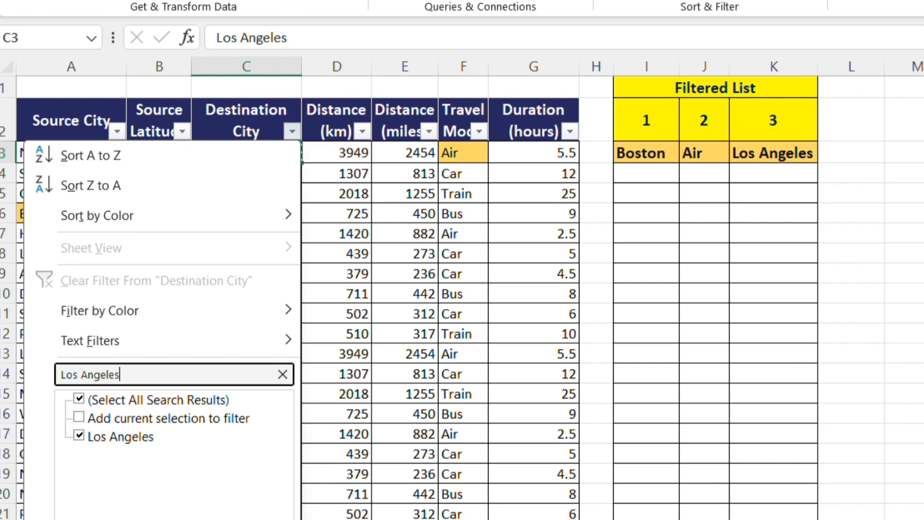
pyautogui.press('Return')
pyautogui.click(266, 175)
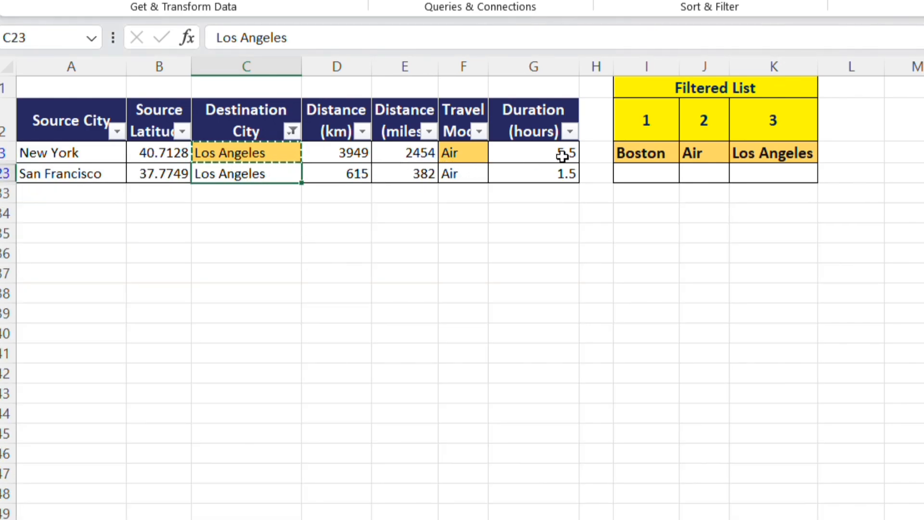
pyautogui.click(99, 151)
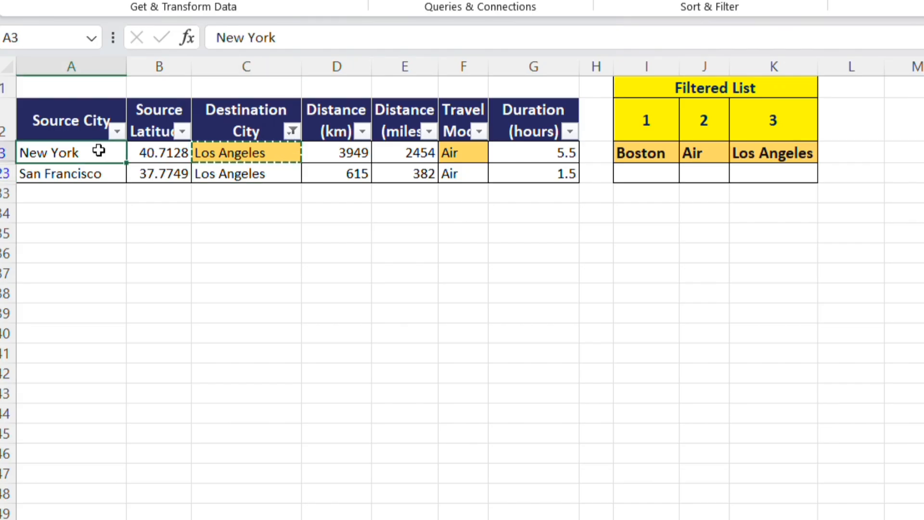
pyautogui.moveTo(99, 151); pyautogui.dragTo(86, 167)
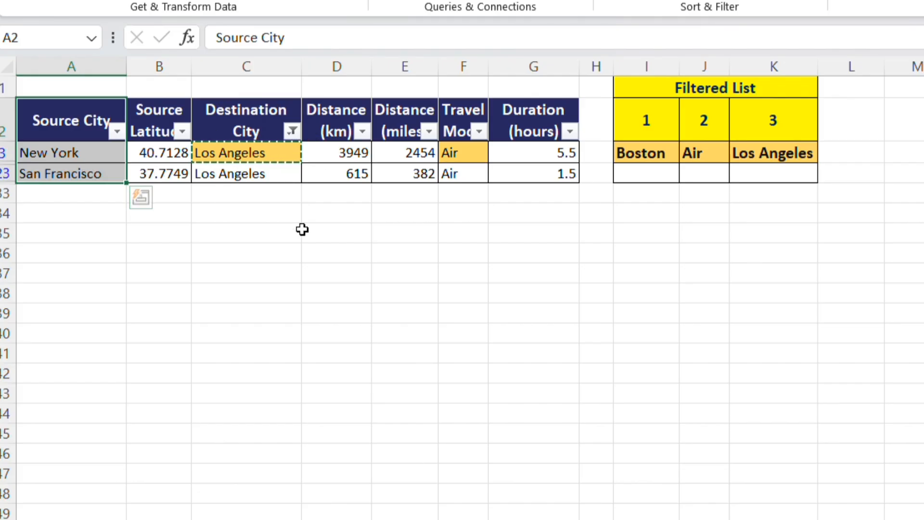
# Reselect all cities in the Destination City filter to show every row again.
pyautogui.click(292, 138)
pyautogui.click(117, 402)
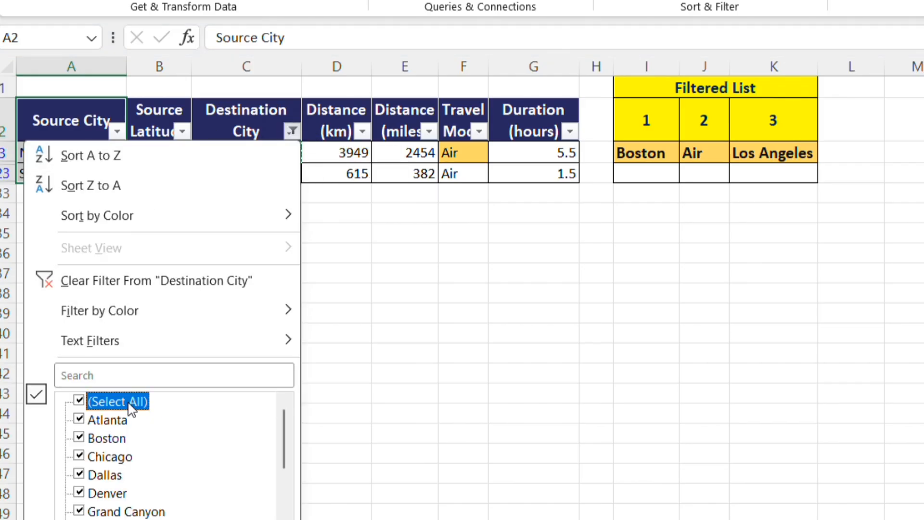
pyautogui.click(205, 519)
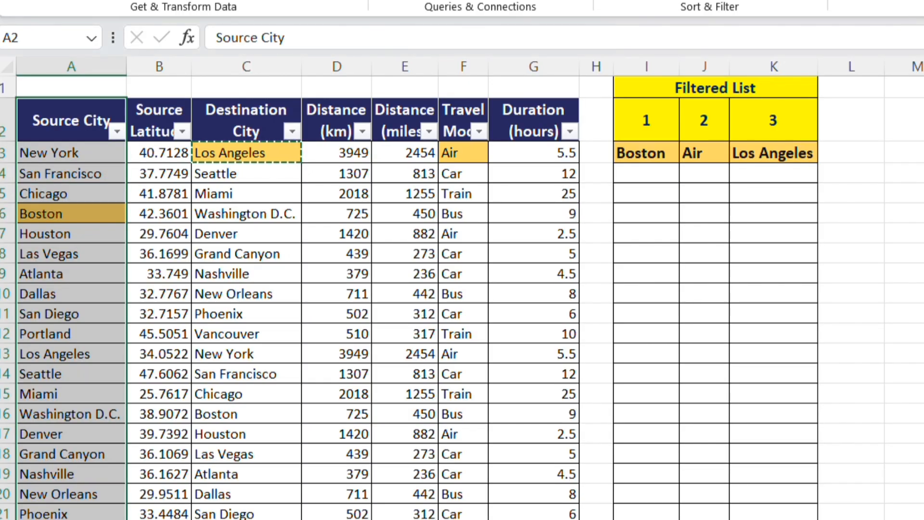
# Start a FILTER formula in I4 under Boston, with the absolute Source Latitude range $B$3:$B$32 as its array.
pyautogui.click(662, 148)
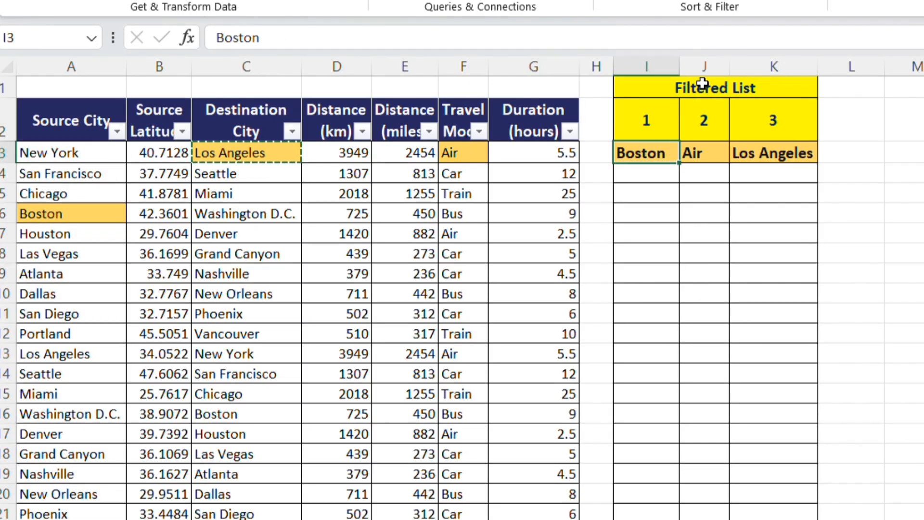
pyautogui.click(651, 175)
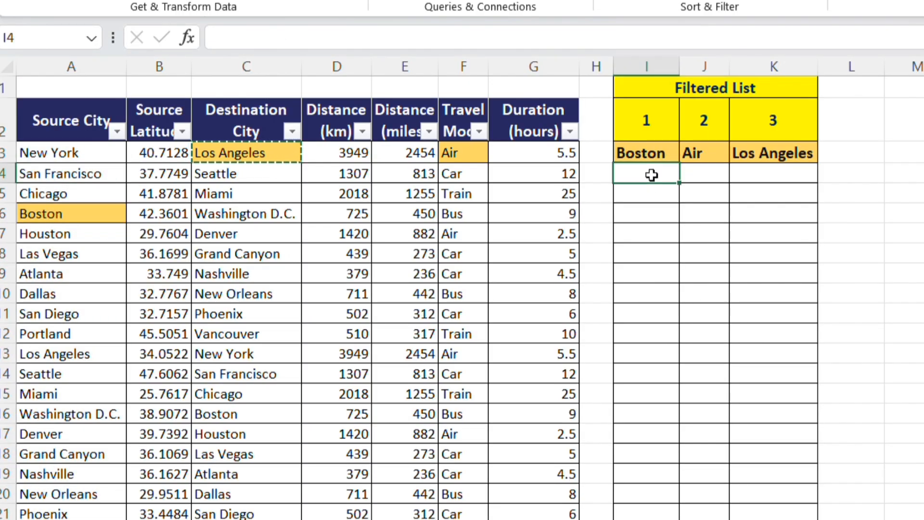
pyautogui.write('=fi')
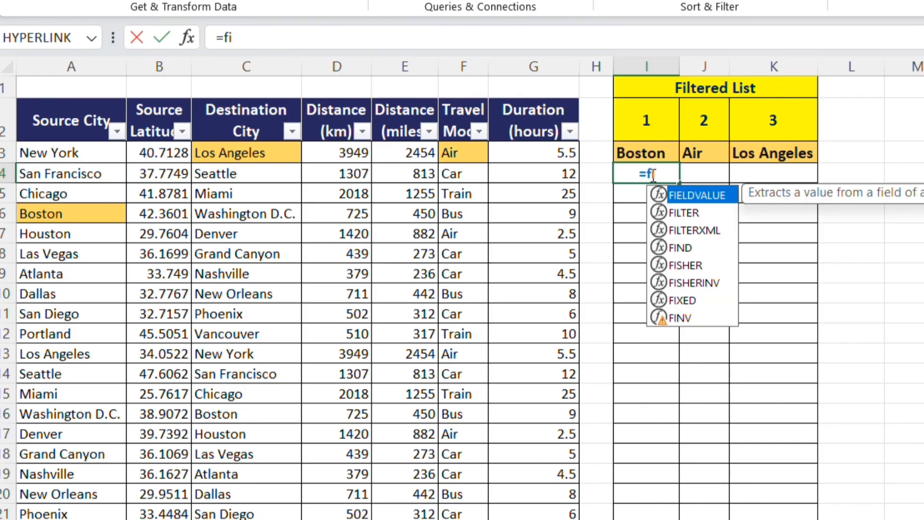
pyautogui.write('lter')
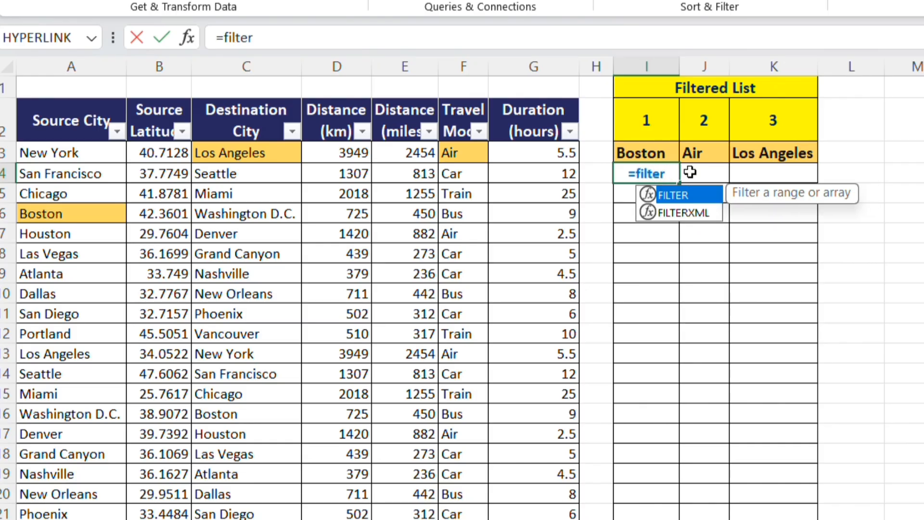
pyautogui.doubleClick(674, 195)
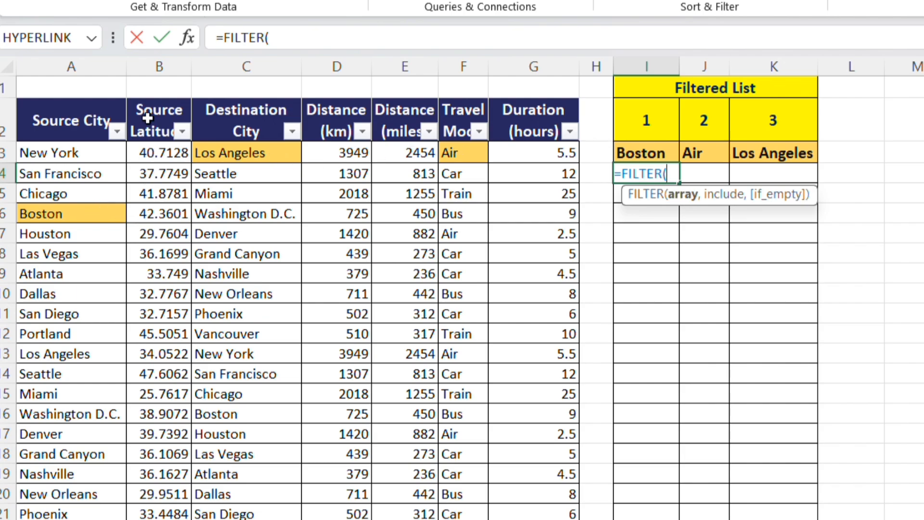
pyautogui.click(163, 58)
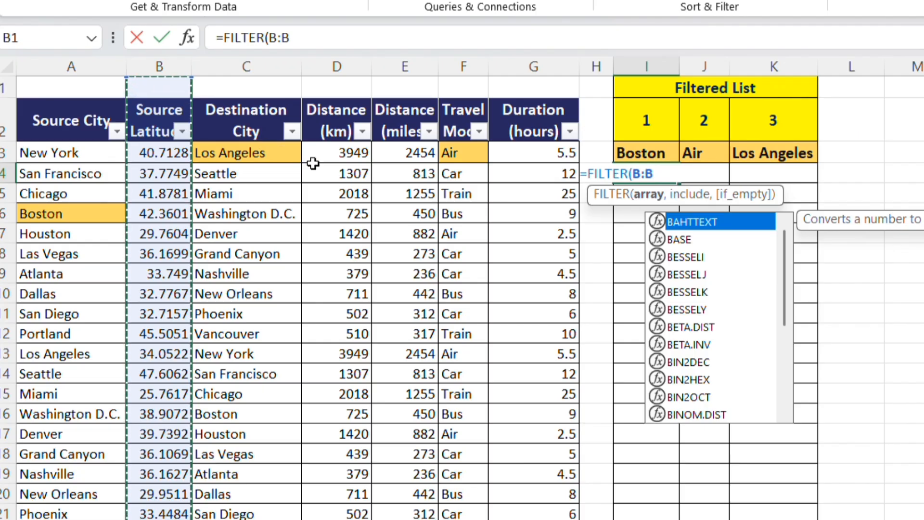
pyautogui.click(162, 151)
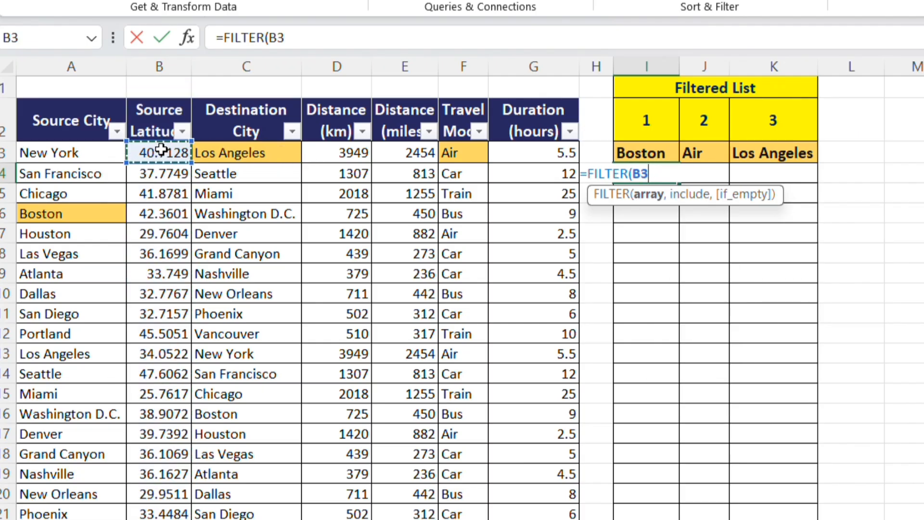
pyautogui.hotkey('ctrl', 'shift', 'Down')
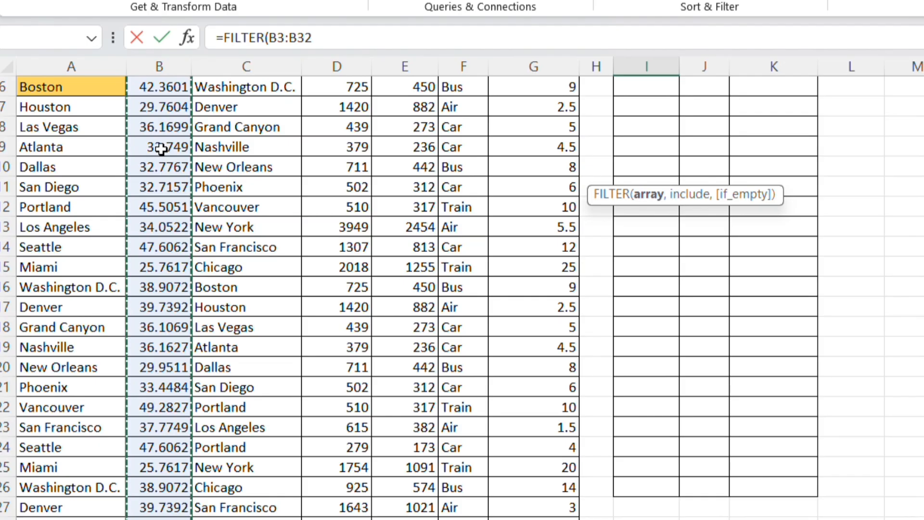
pyautogui.press('F4')
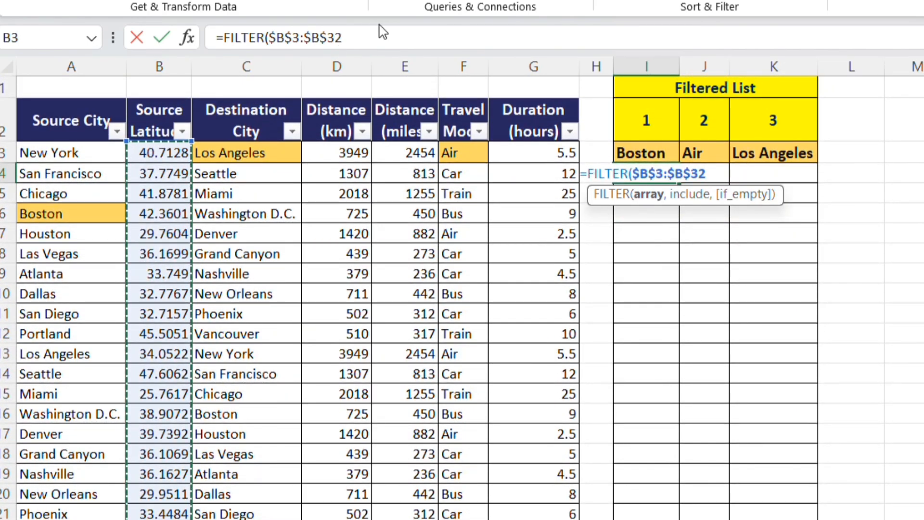
pyautogui.click(377, 42)
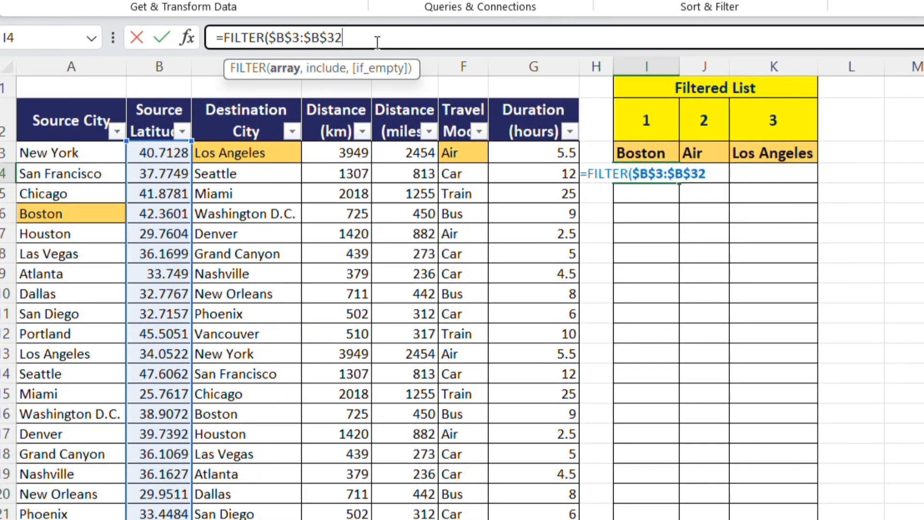
# Complete the I4 formula with the include condition $A$3:$A$32=I3, matching source cities to Boston.
pyautogui.write(',')
pyautogui.click(54, 152)
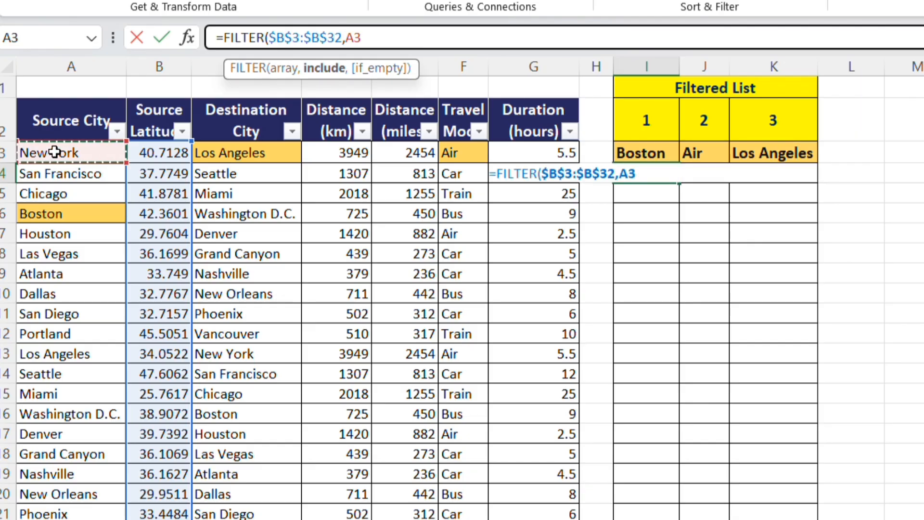
pyautogui.hotkey('ctrl', 'shift', 'Down')
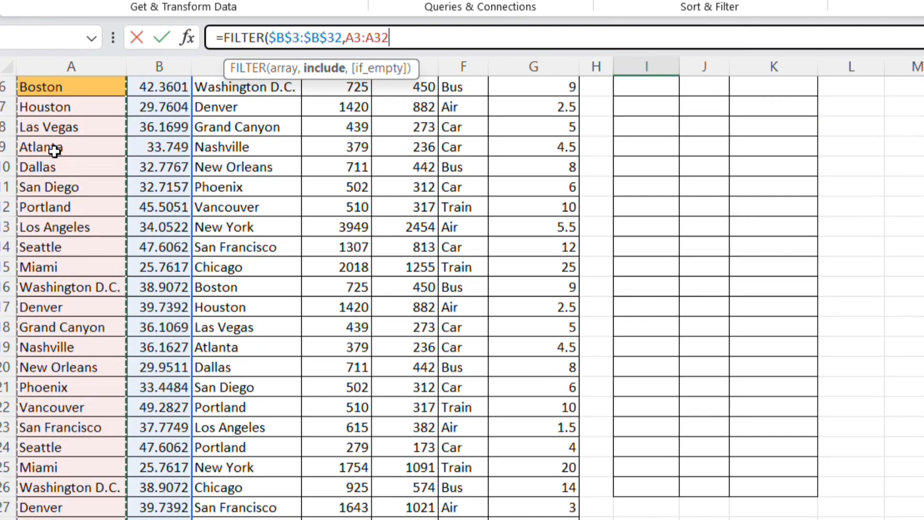
pyautogui.press('F4')
pyautogui.write('=')
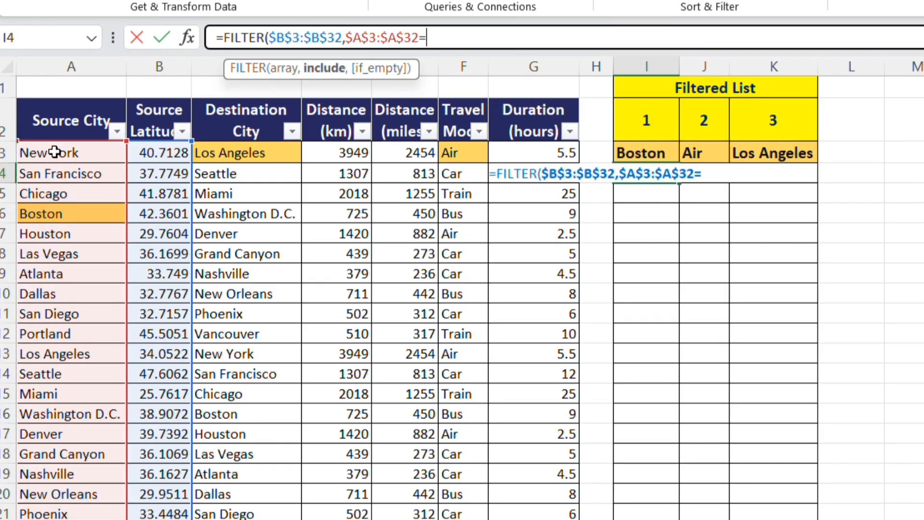
pyautogui.click(623, 145)
pyautogui.write(')')
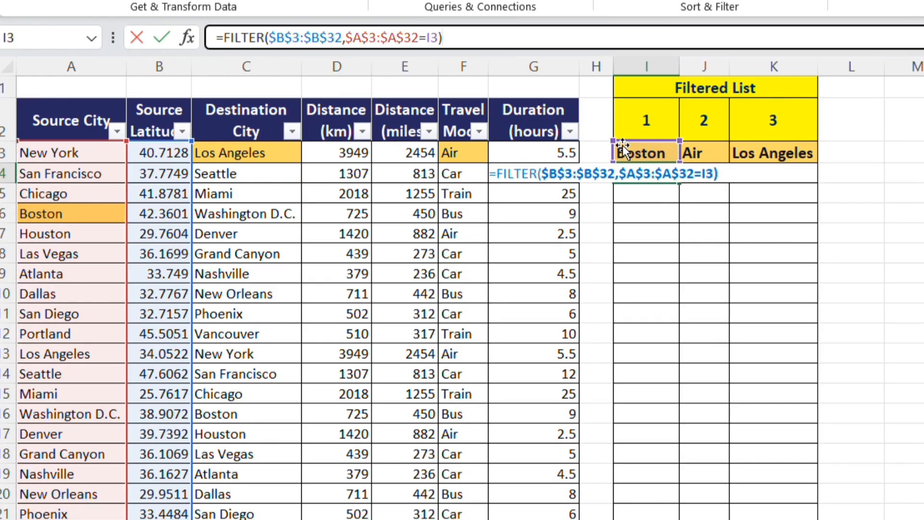
pyautogui.press('Return')
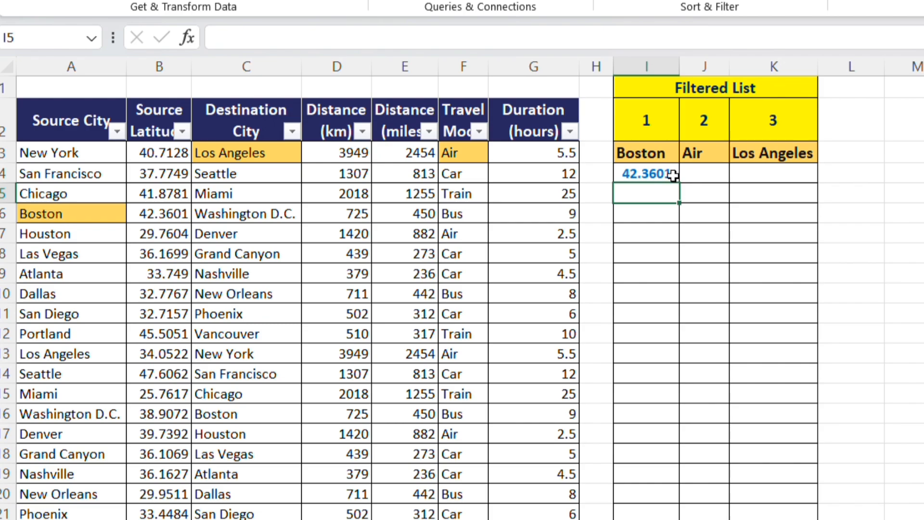
pyautogui.click(673, 174)
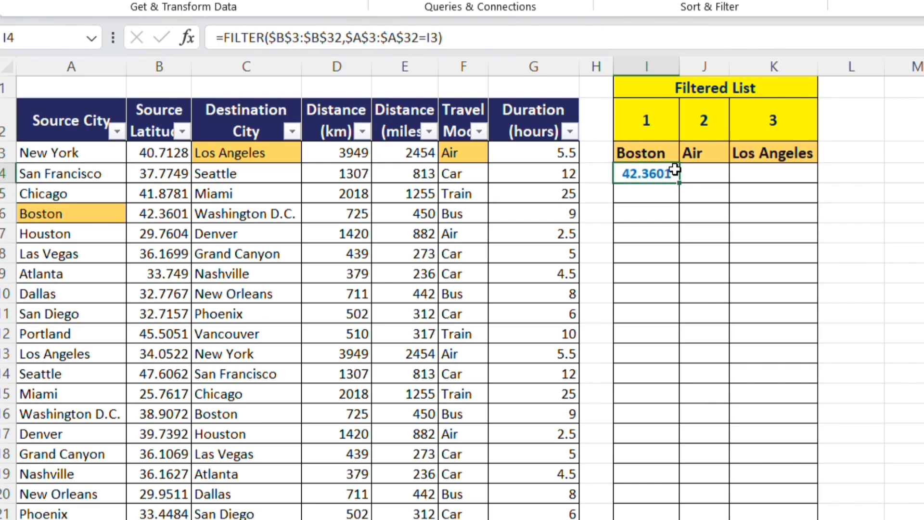
# Start a FILTER formula in J4 under Air, with the absolute Source Latitude range $B$3:$B$32 as its array.
pyautogui.click(480, 155)
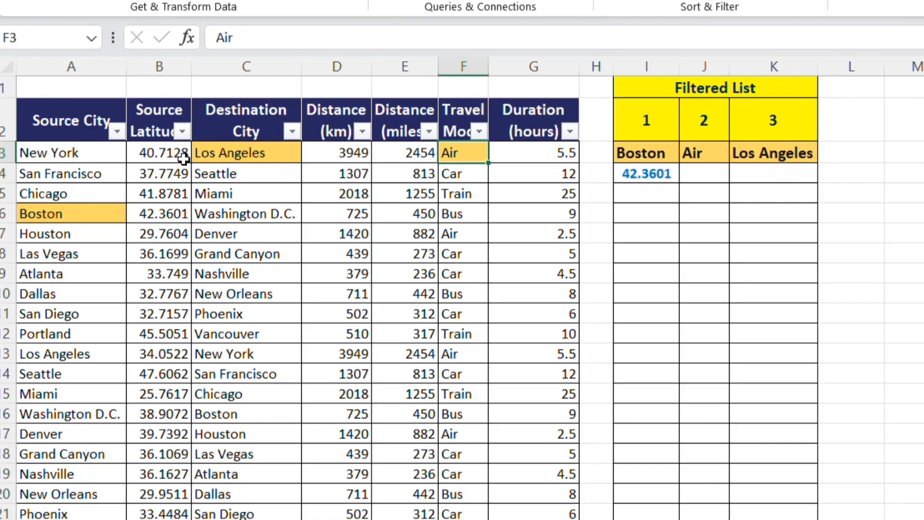
pyautogui.click(164, 152)
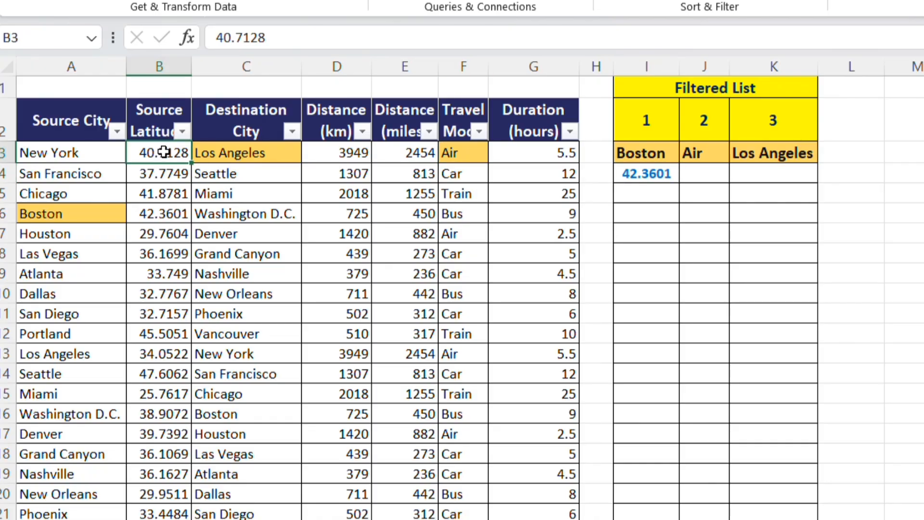
pyautogui.click(161, 139)
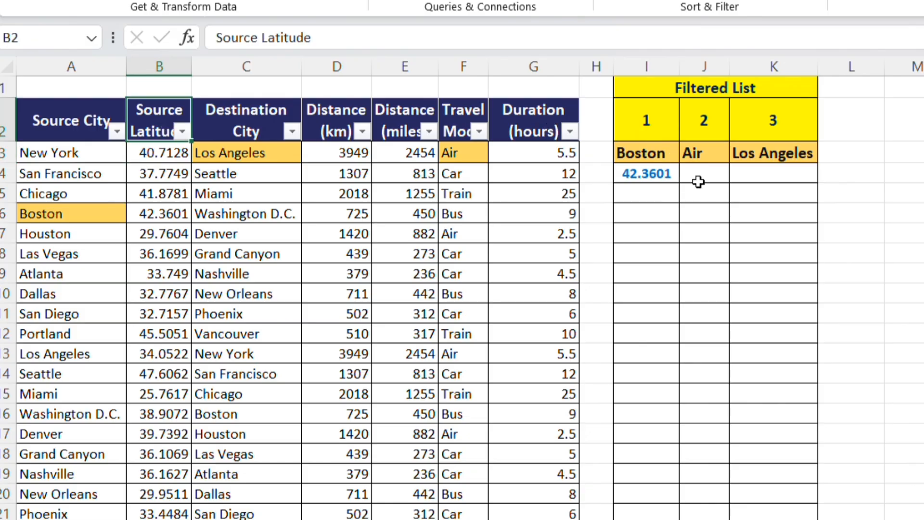
pyautogui.click(698, 173)
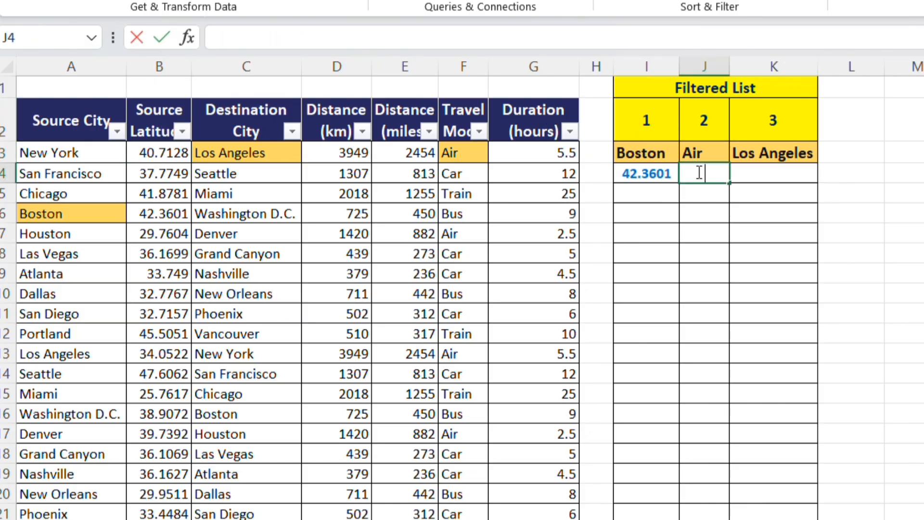
pyautogui.write('=filter')
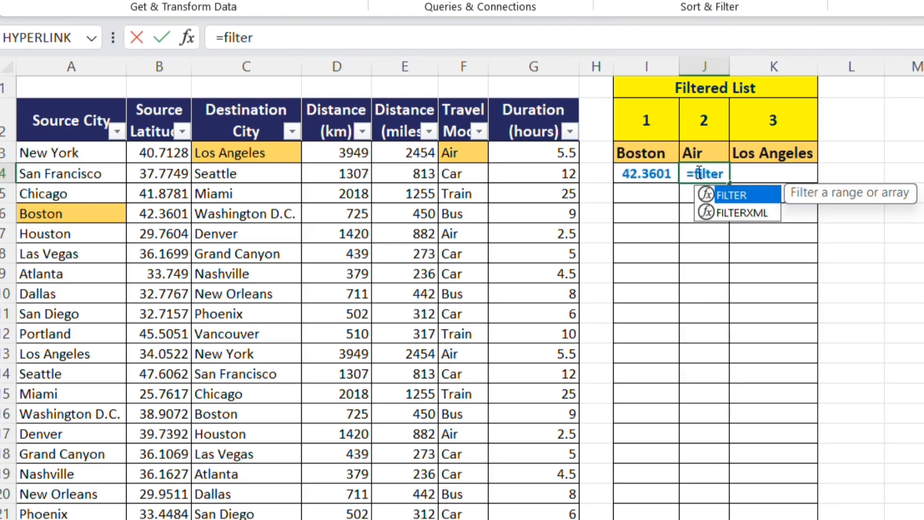
pyautogui.press('Tab')
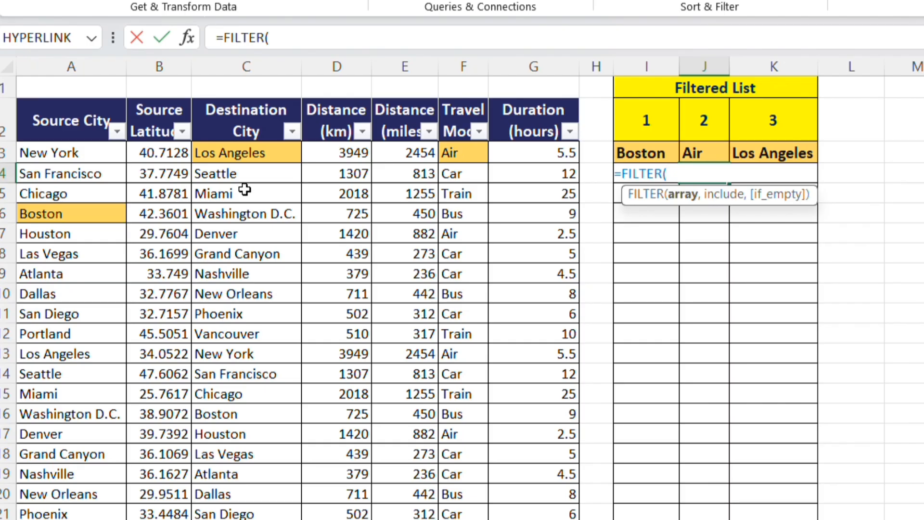
pyautogui.click(151, 147)
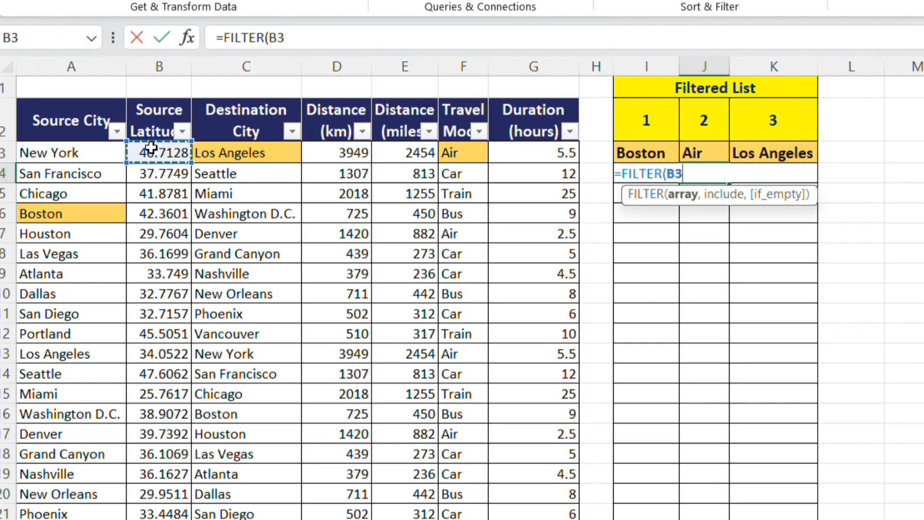
pyautogui.hotkey('ctrl', 'shift', 'Down')
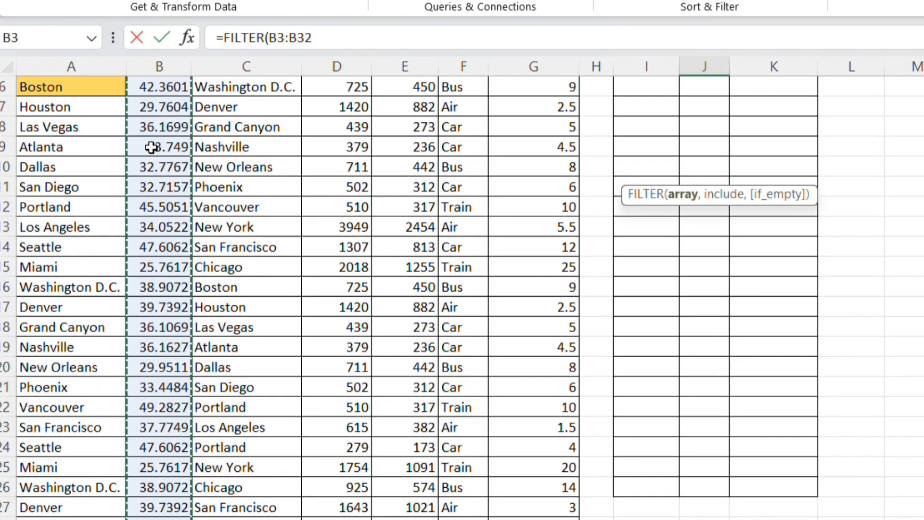
pyautogui.press('F4')
pyautogui.scroll(2, 151, 147)
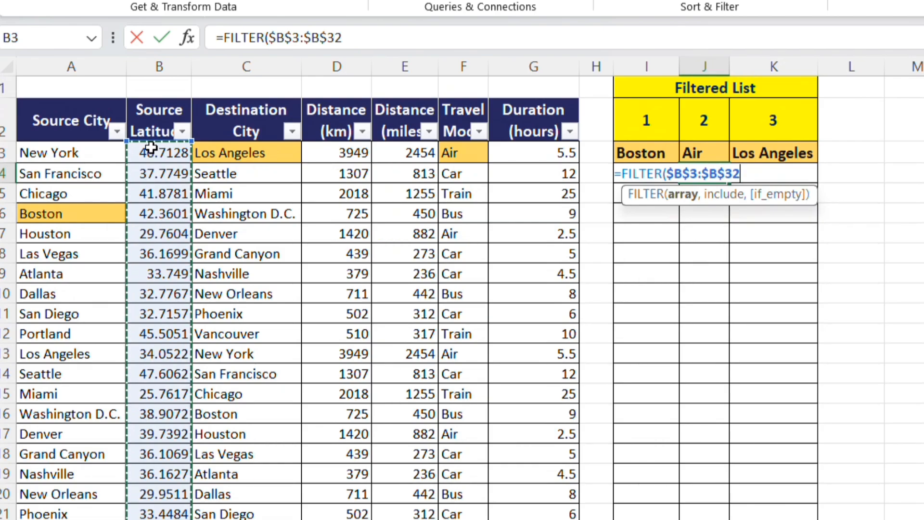
# Complete the J4 formula with the include condition $F$3:$F$32=J3, matching the travel mode to Air.
pyautogui.write(',')
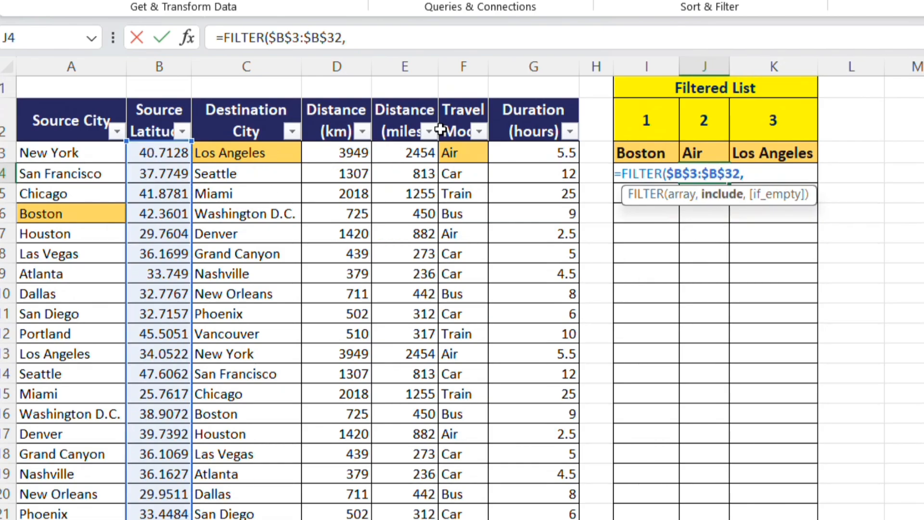
pyautogui.click(458, 154)
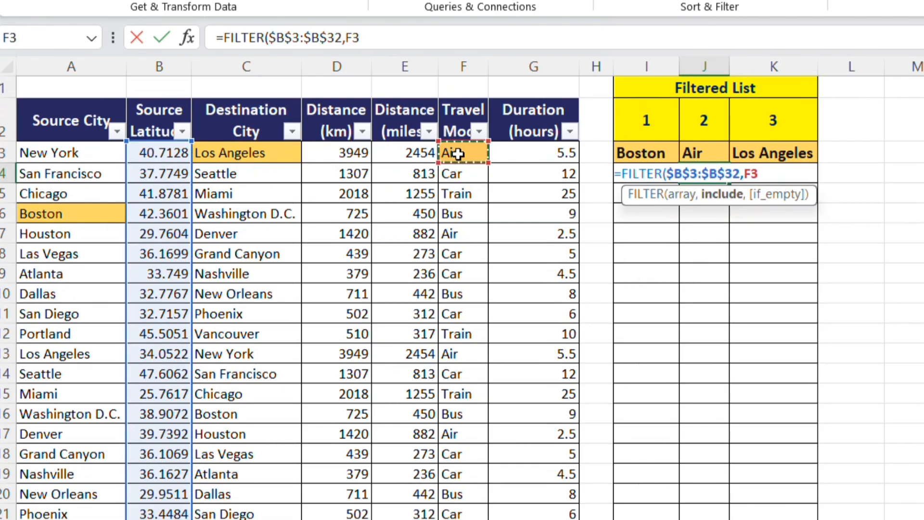
pyautogui.hotkey('ctrl', 'shift', 'Down')
pyautogui.scroll(-2, 458, 154)
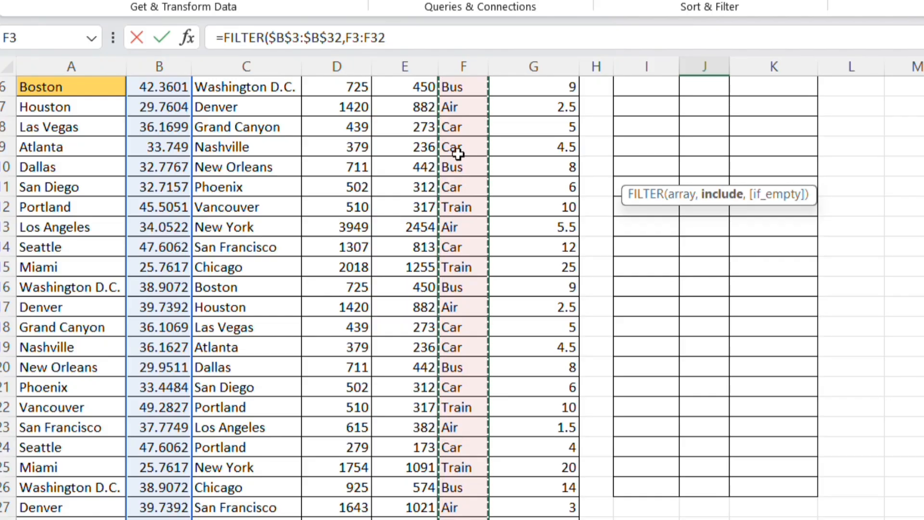
pyautogui.scroll(2, 458, 154)
pyautogui.press('F4')
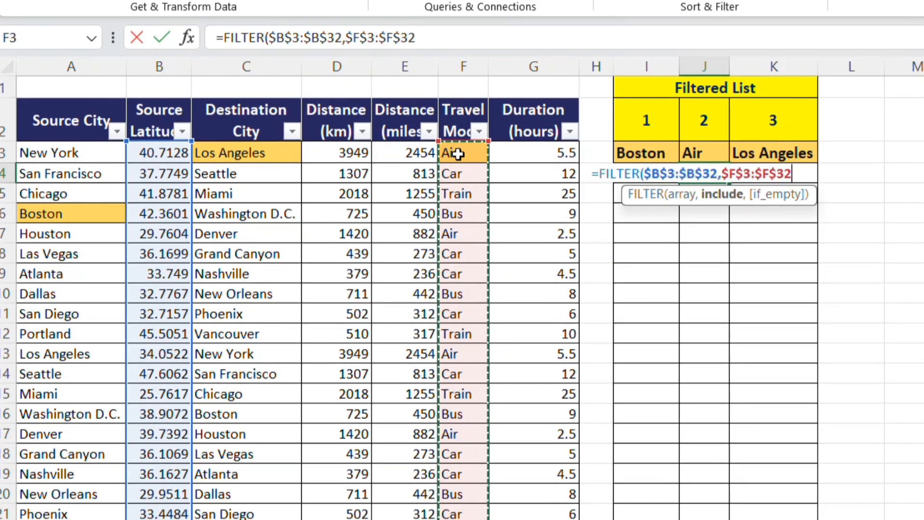
pyautogui.write('=')
pyautogui.click(699, 153)
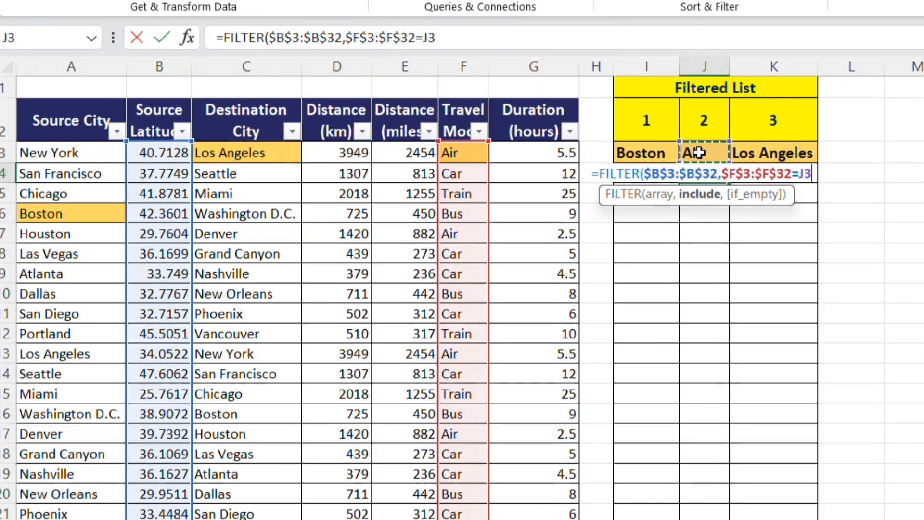
pyautogui.write(')')
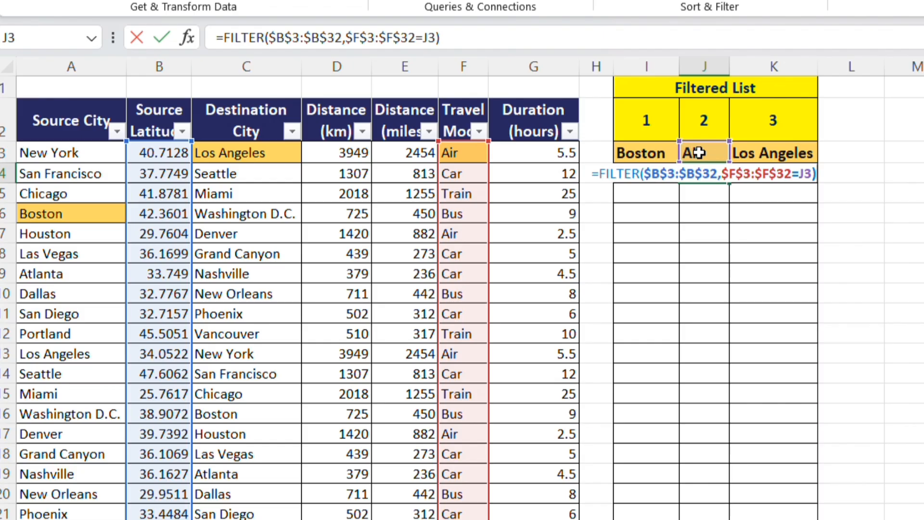
pyautogui.press('Return')
# Start a FILTER formula in K4 under Los Angeles, with the absolute Duration range $G$3:$G$32 as its array.
pyautogui.click(760, 172)
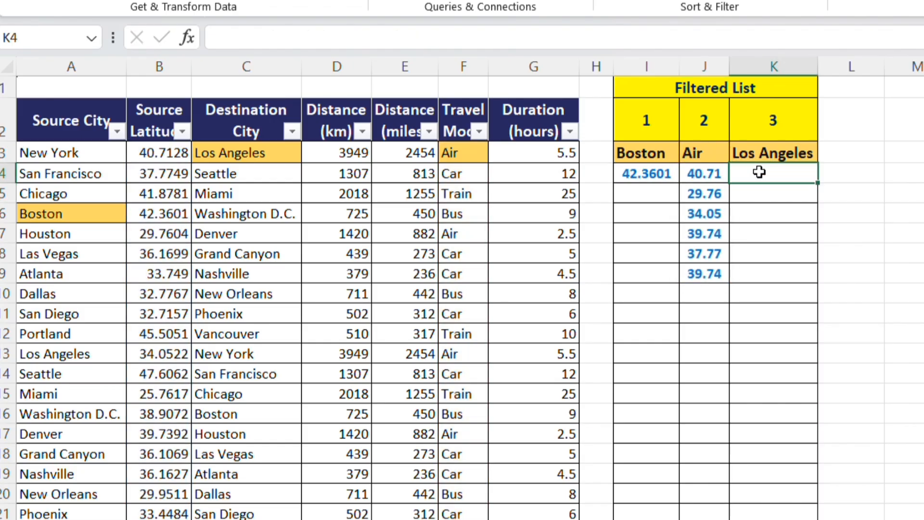
pyautogui.click(237, 149)
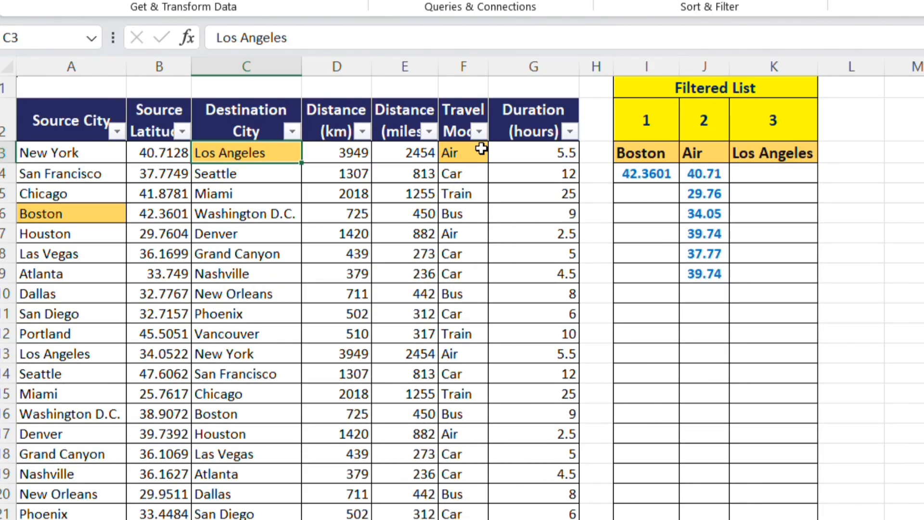
pyautogui.click(534, 151)
pyautogui.click(294, 159)
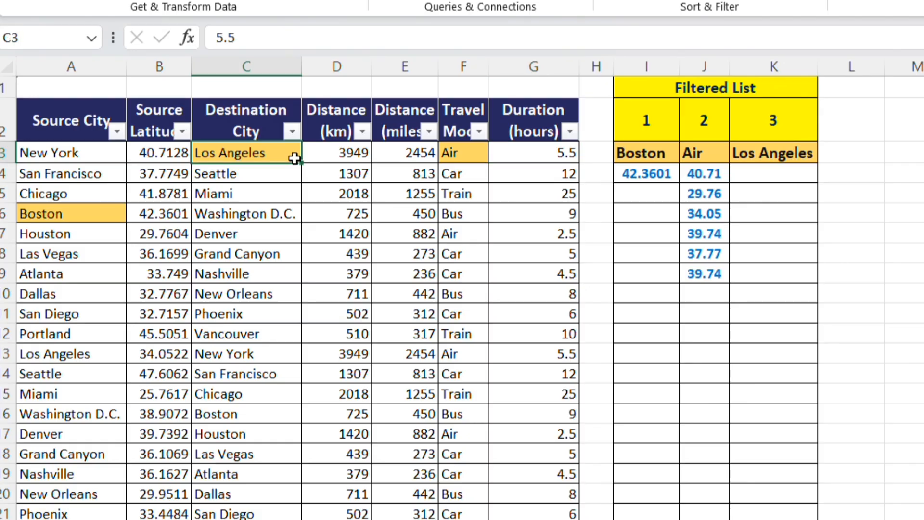
pyautogui.click(764, 180)
pyautogui.write('=f')
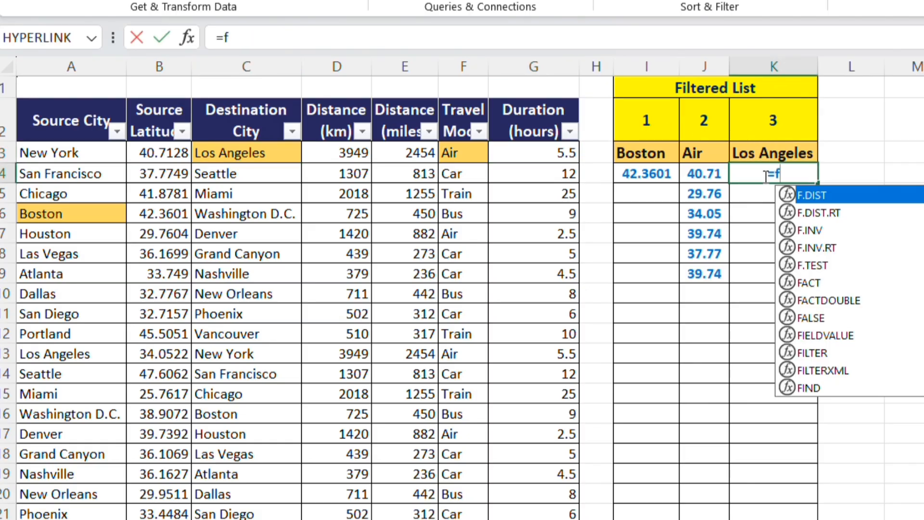
pyautogui.write('il')
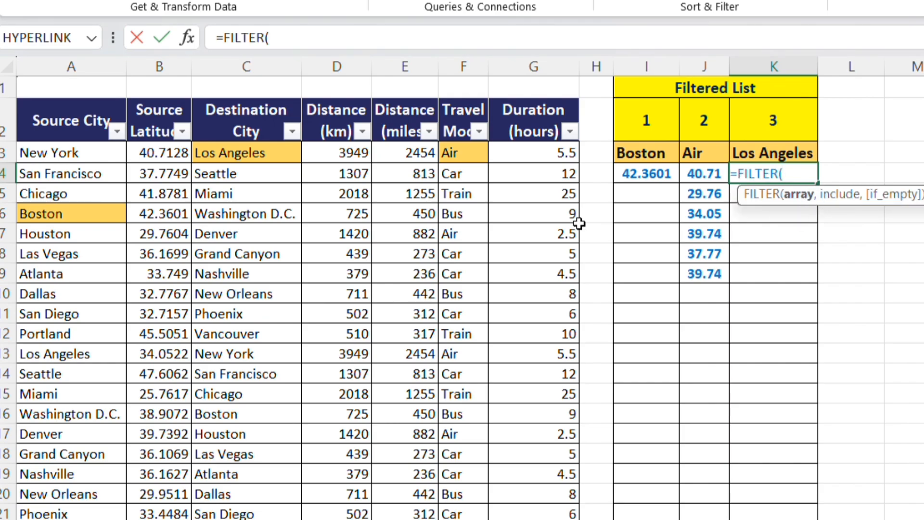
pyautogui.click(535, 150)
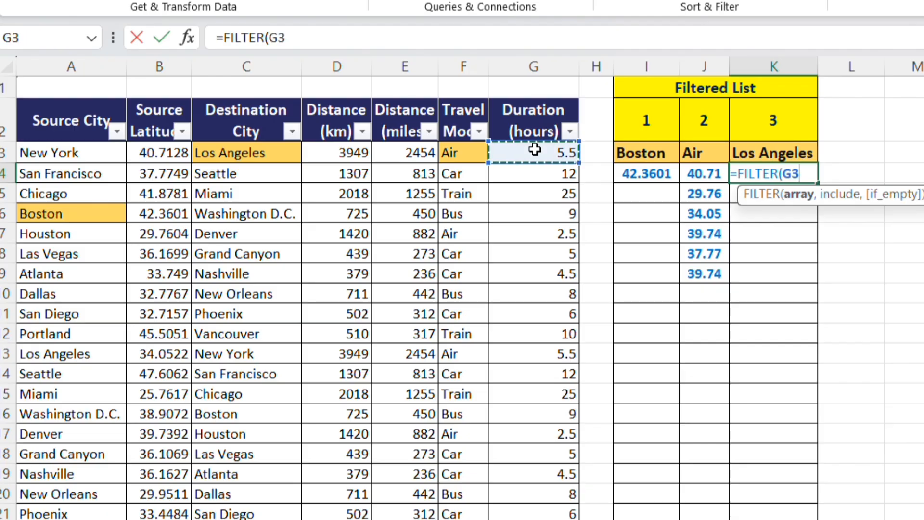
pyautogui.hotkey('ctrl', 'shift', 'Down')
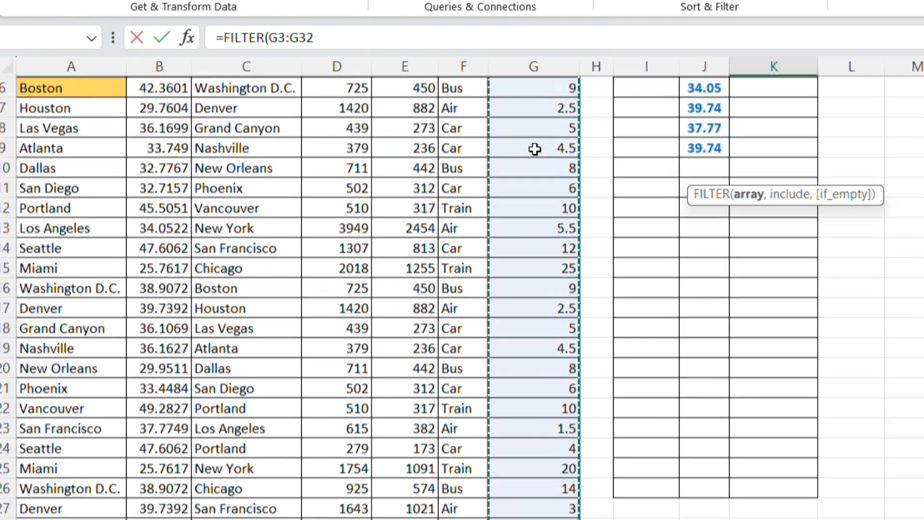
pyautogui.press('F4')
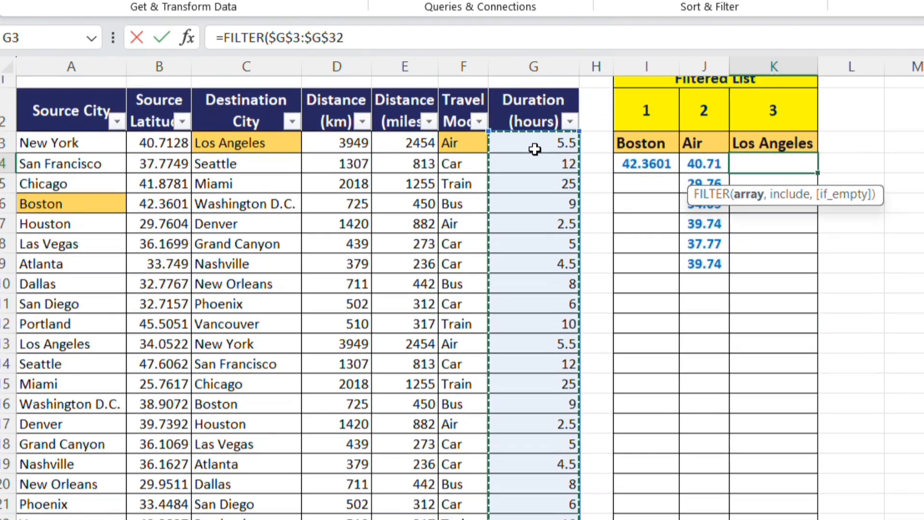
pyautogui.write(',')
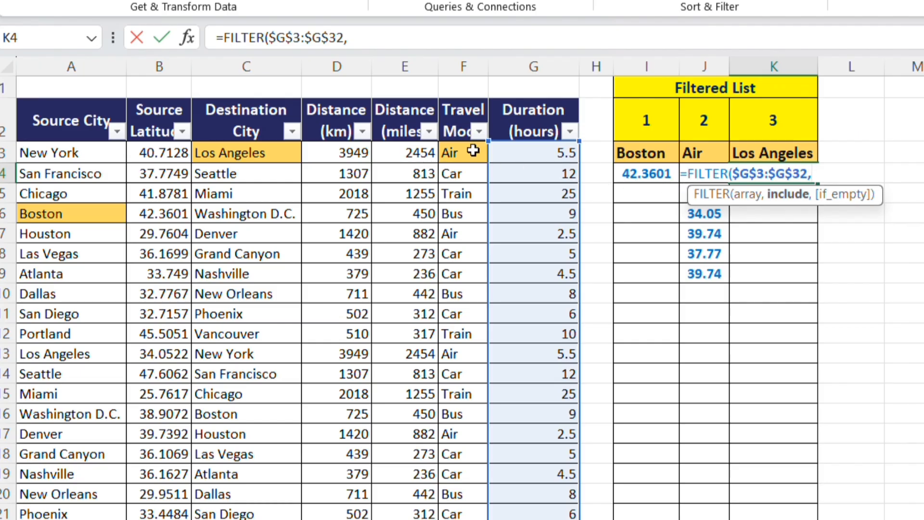
# Complete the K4 formula with the include condition $C$3:$C$32=K3, matching destination cities to Los Angeles.
pyautogui.click(282, 149)
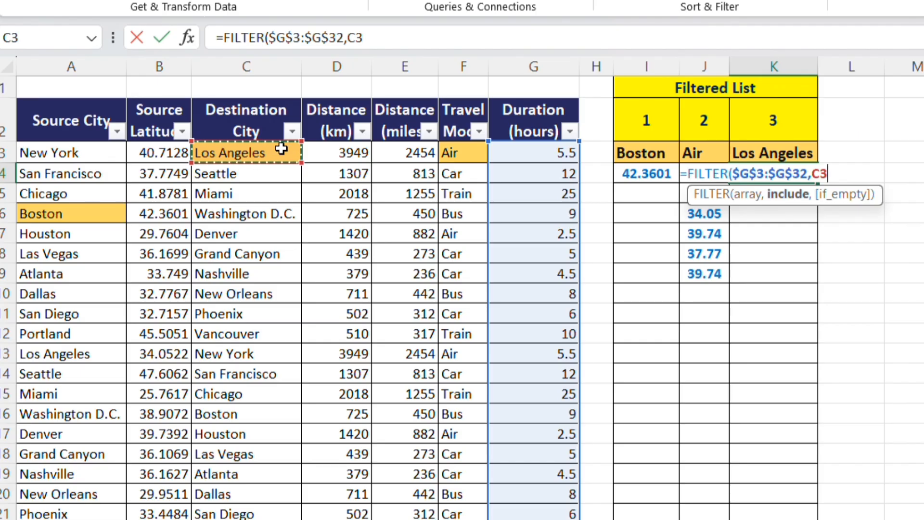
pyautogui.hotkey('ctrl', 'shift', 'Down')
pyautogui.scroll(-1, 281, 149)
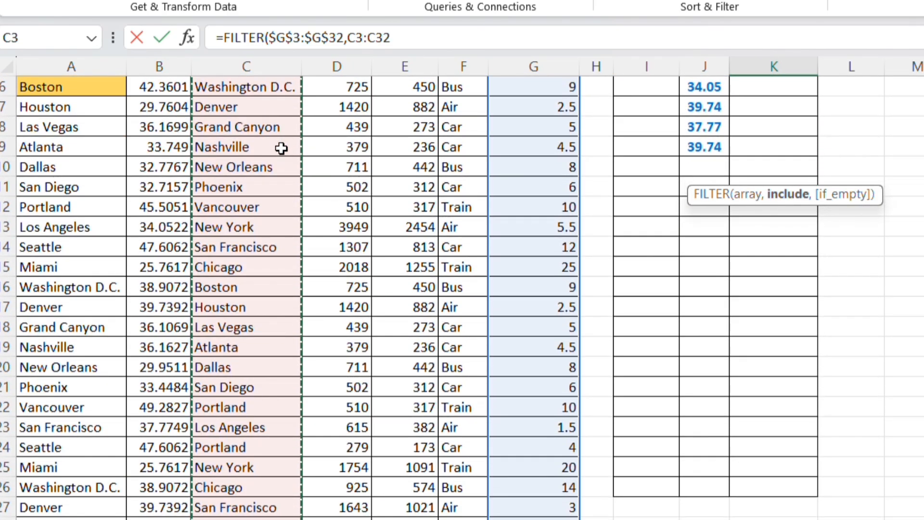
pyautogui.scroll(2, 281, 149)
pyautogui.press('F4')
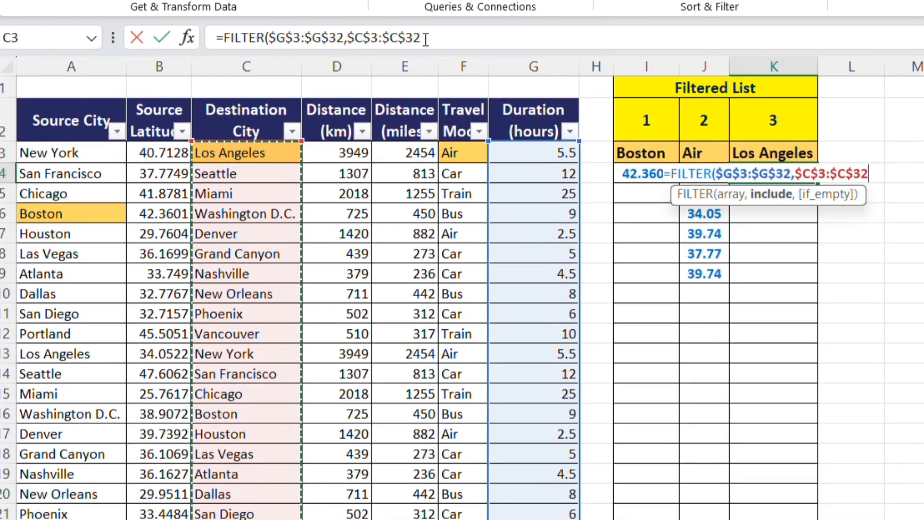
pyautogui.click(454, 26)
pyautogui.write('=')
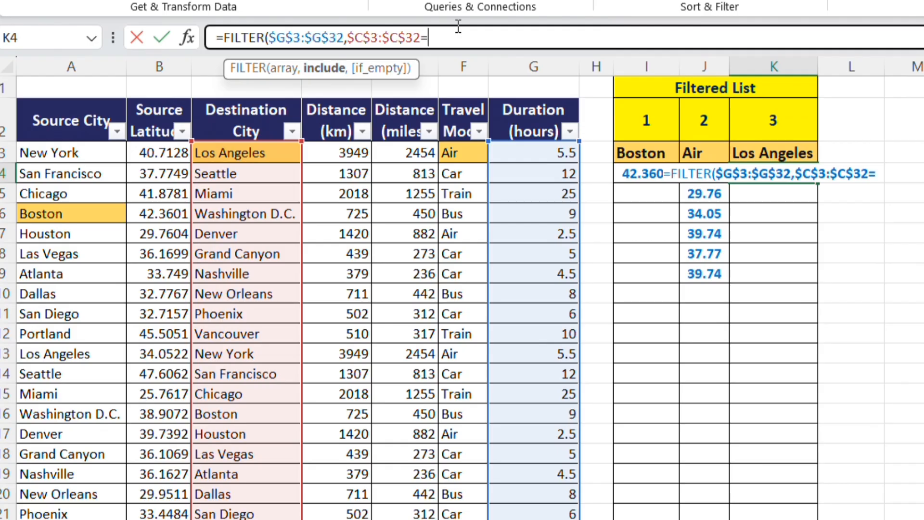
pyautogui.click(770, 147)
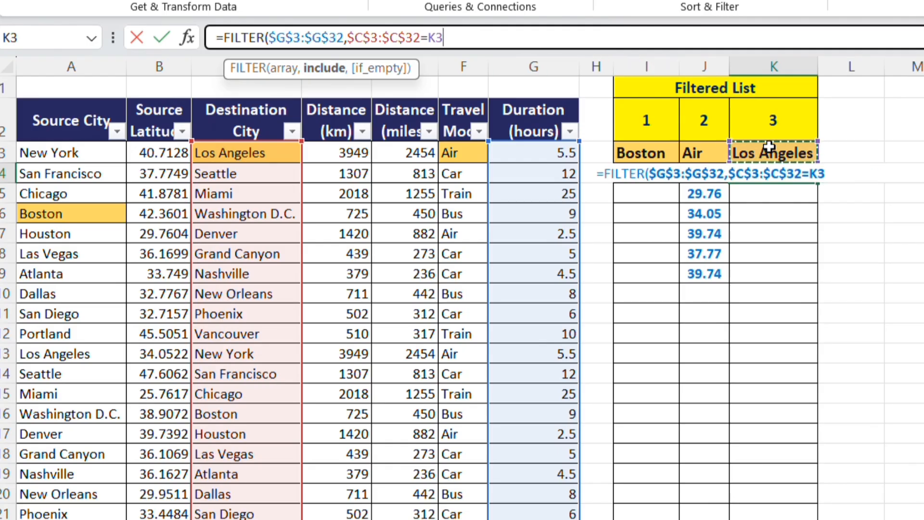
pyautogui.write(')')
pyautogui.press('Return')
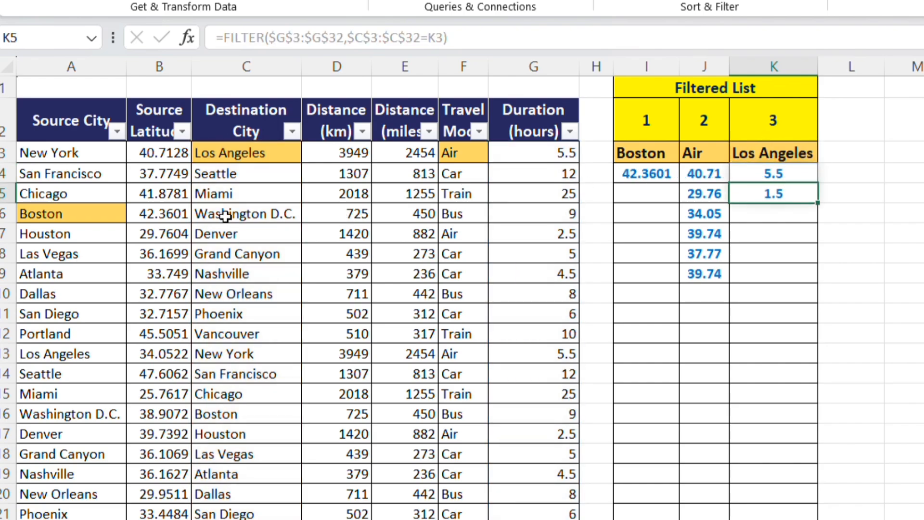
# Copy Phoenix from the Destination City column into K3 as the criterion for the third filtered list.
pyautogui.click(240, 314)
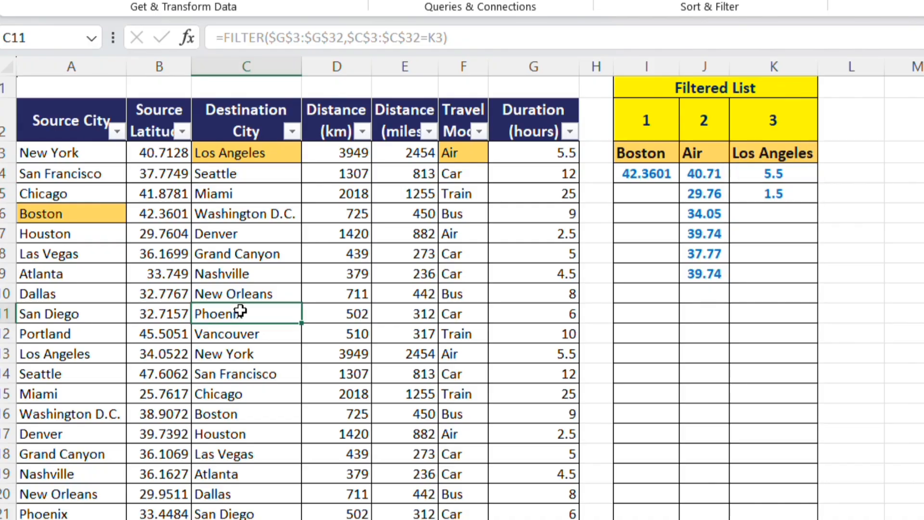
pyautogui.hotkey('ctrl', 'c')
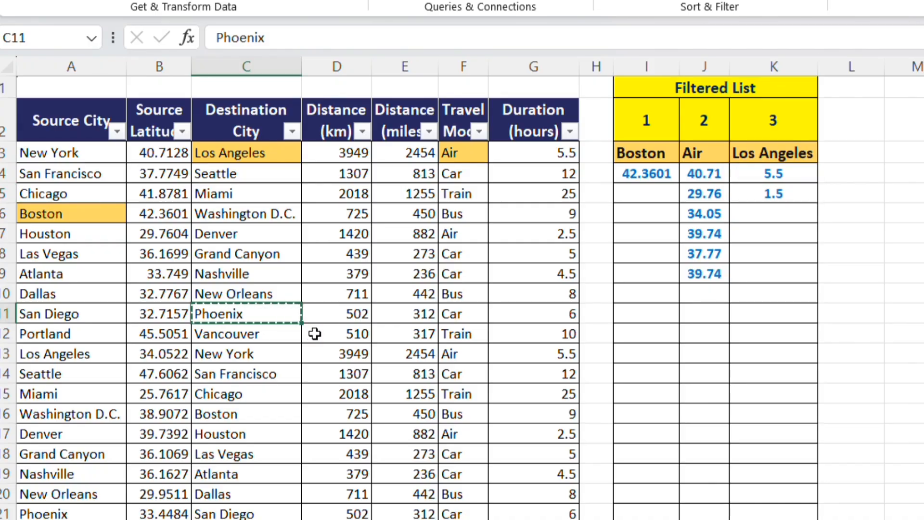
pyautogui.click(756, 154)
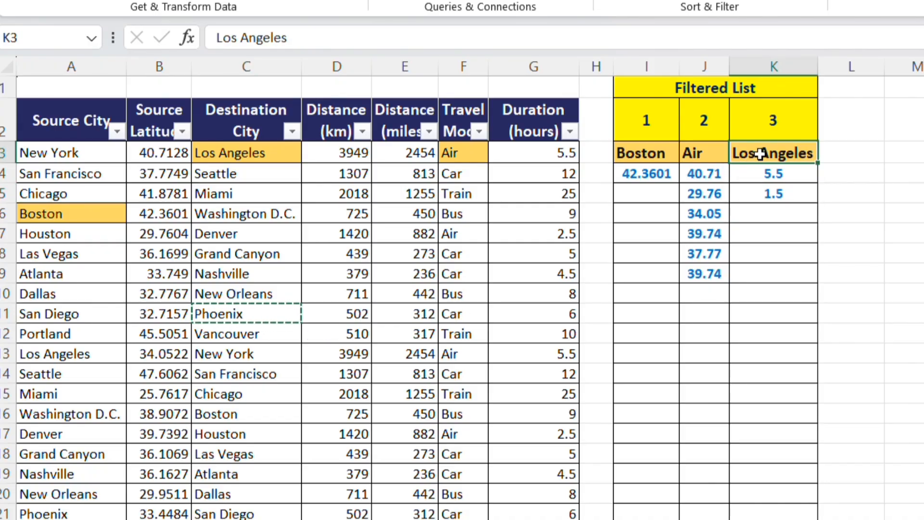
pyautogui.hotkey('ctrl', 'v')
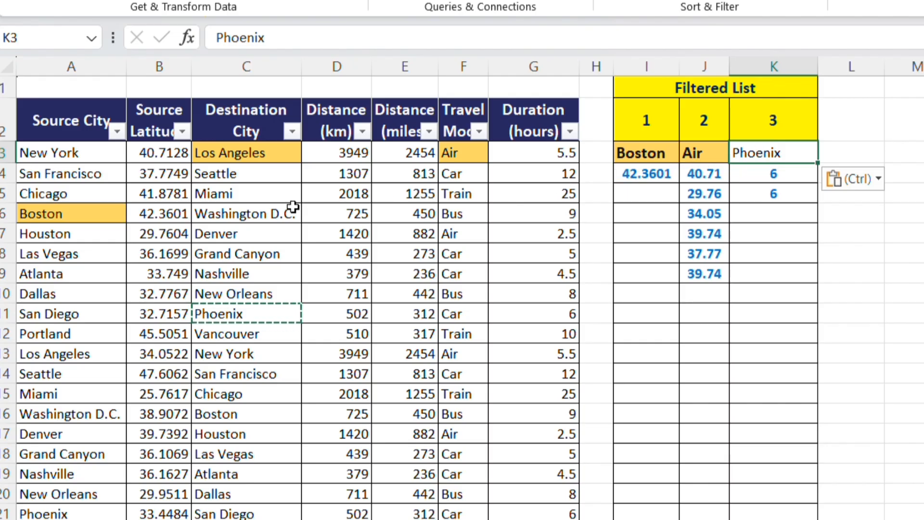
# Replace the third list's criterion in K3 with Denver, copied from the Destination City column.
pyautogui.click(230, 235)
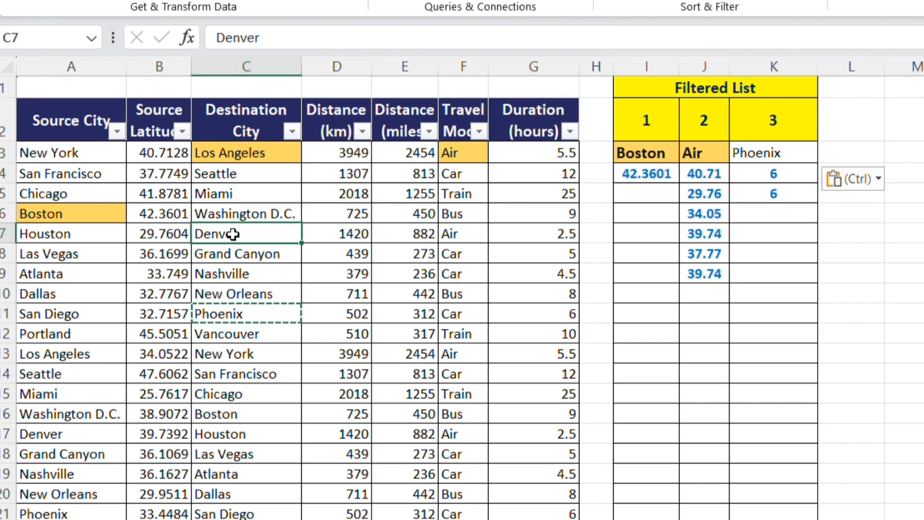
pyautogui.hotkey('ctrl', 'c')
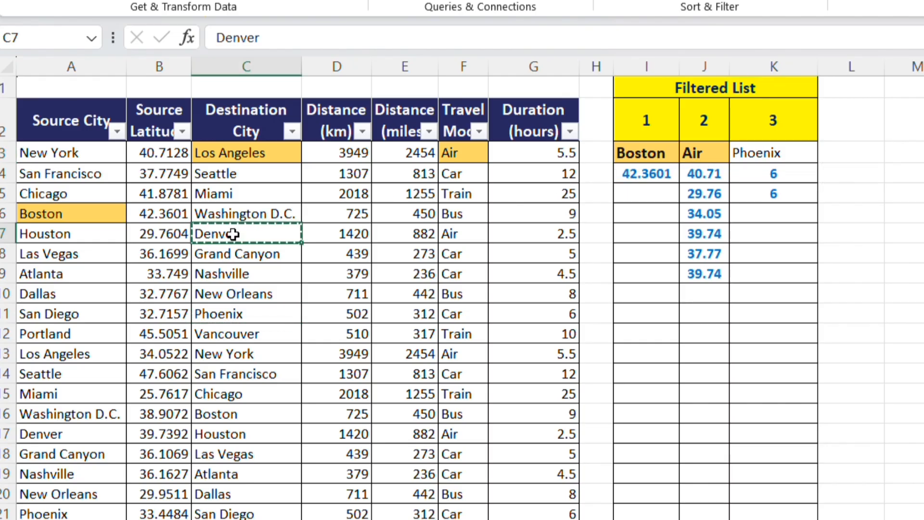
pyautogui.click(765, 144)
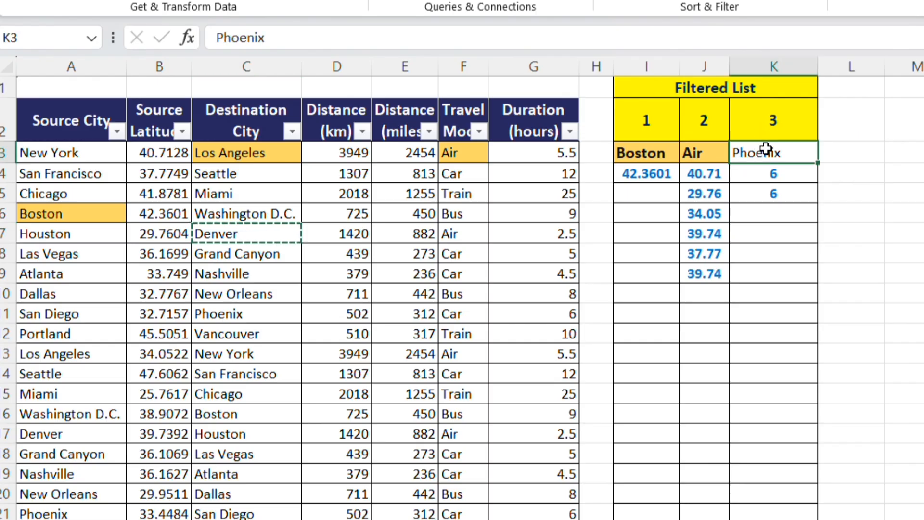
pyautogui.hotkey('ctrl', 'v')
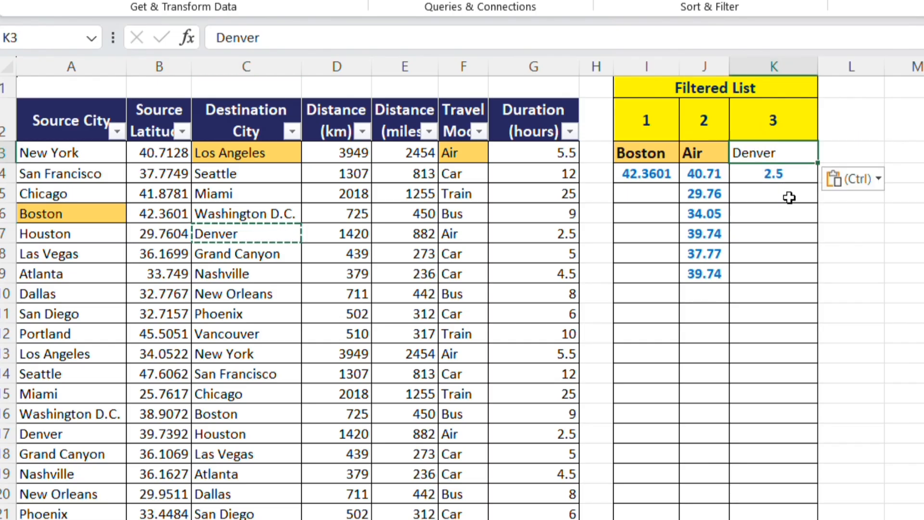
# Replace the second list's criterion in J3 with Car, copied from the Travel Mode column.
pyautogui.click(700, 159)
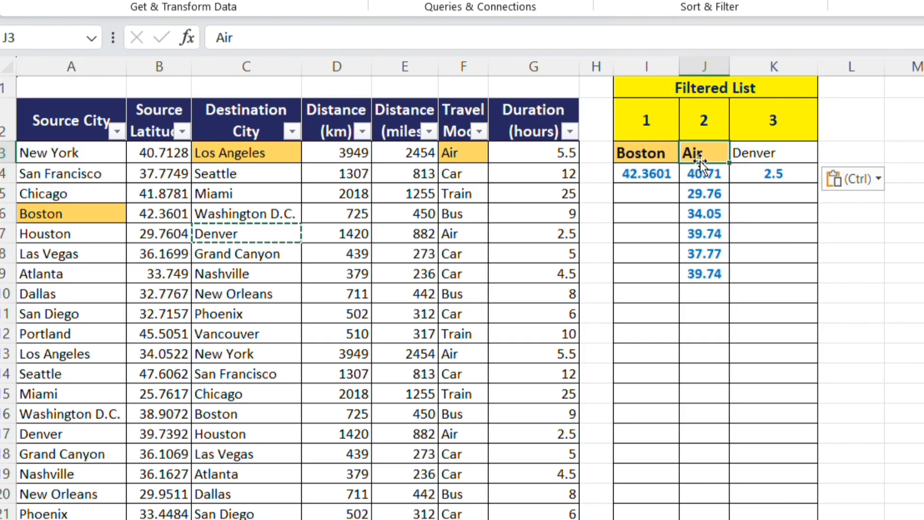
pyautogui.click(468, 176)
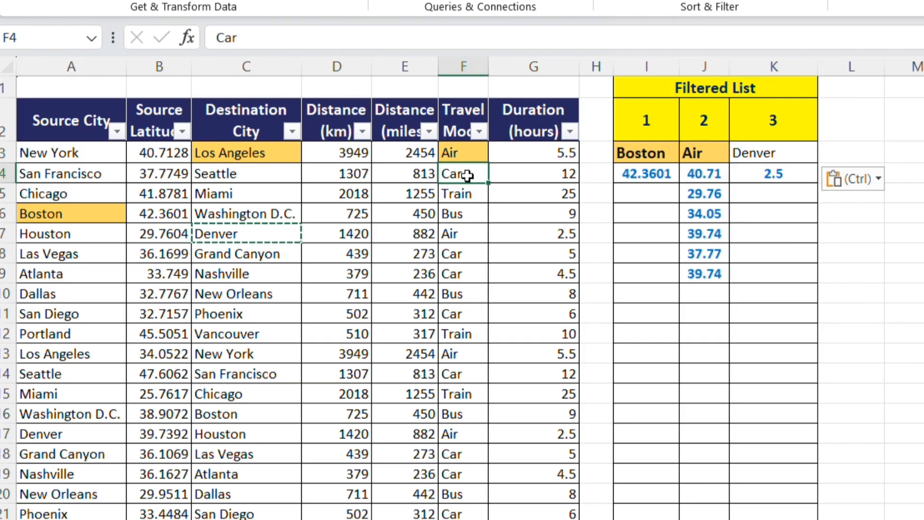
pyautogui.hotkey('ctrl', 'c')
pyautogui.click(697, 154)
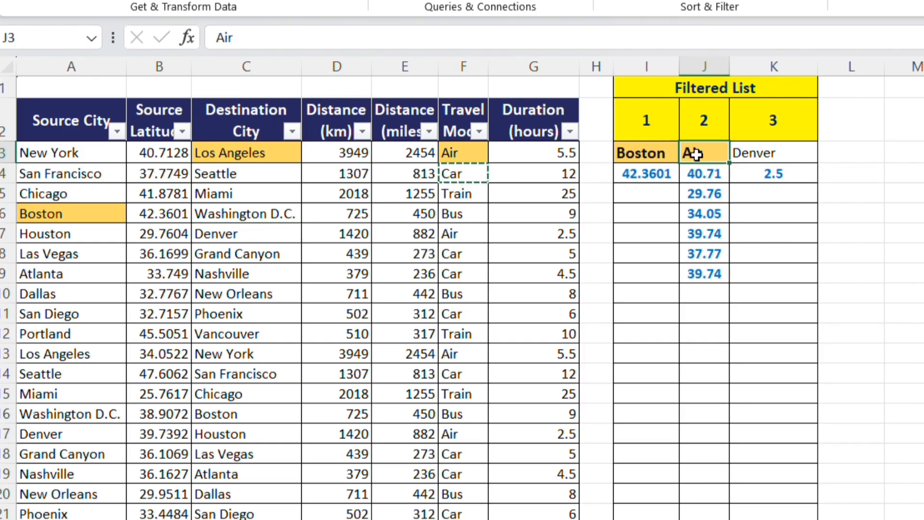
pyautogui.hotkey('ctrl', 'v')
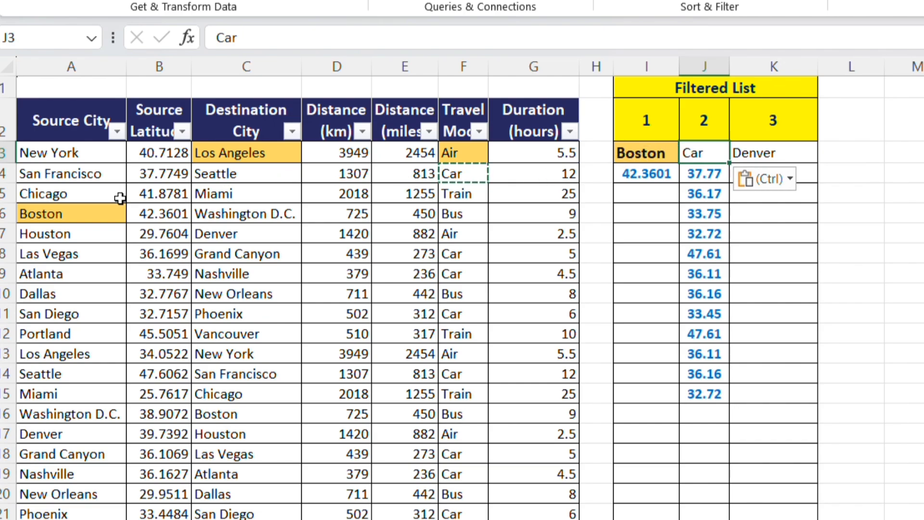
# Replace the first list's criterion in I3 with Atlanta, copied from cell A9 of the Source City column.
pyautogui.click(79, 276)
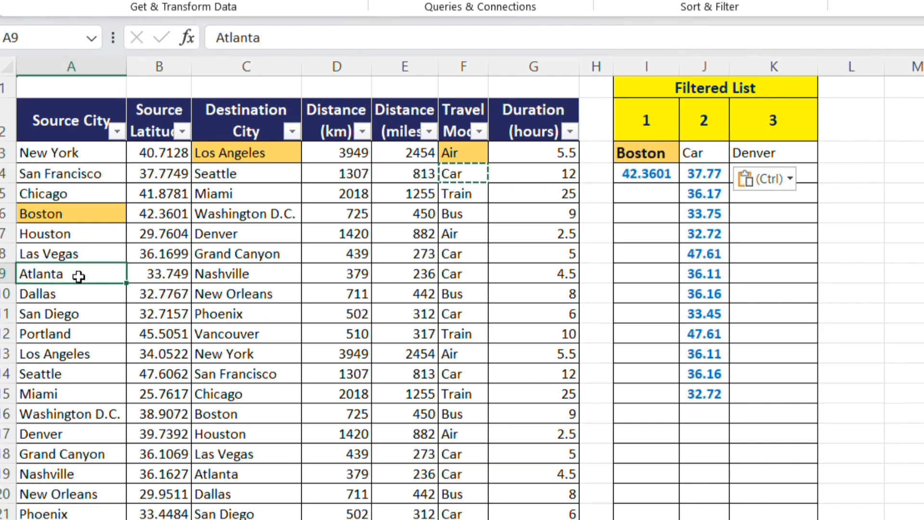
pyautogui.click(78, 441)
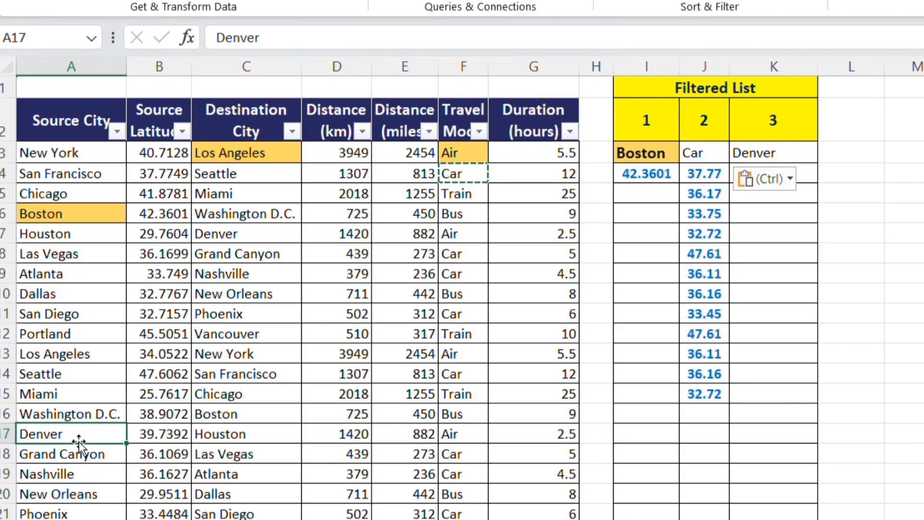
pyautogui.click(83, 269)
pyautogui.hotkey('ctrl', 'c')
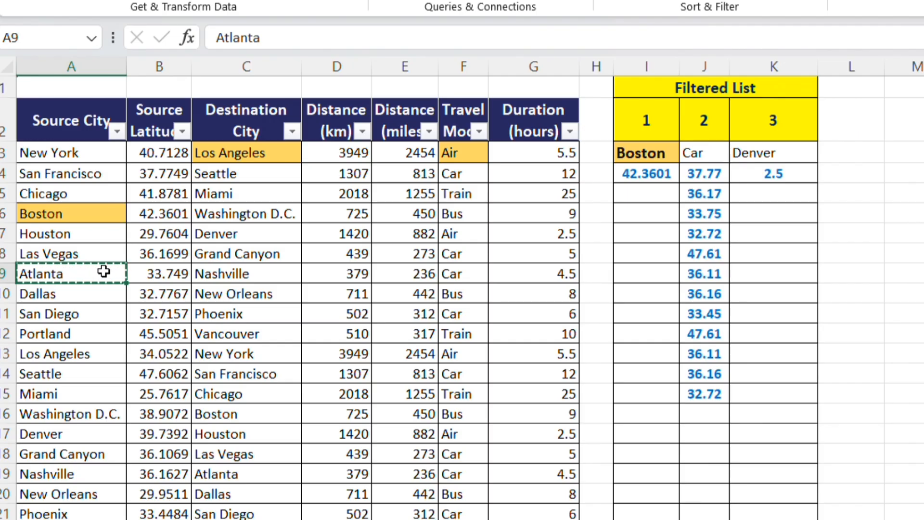
pyautogui.click(654, 149)
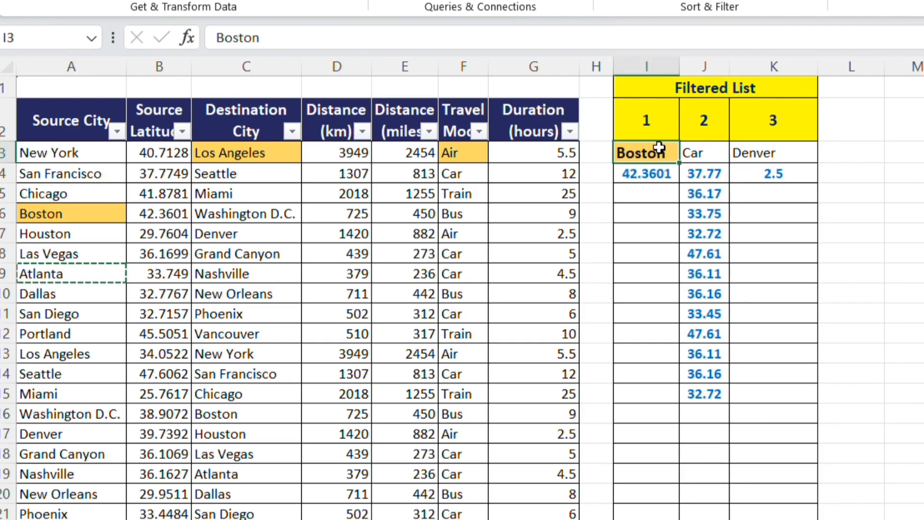
pyautogui.hotkey('ctrl', 'v')
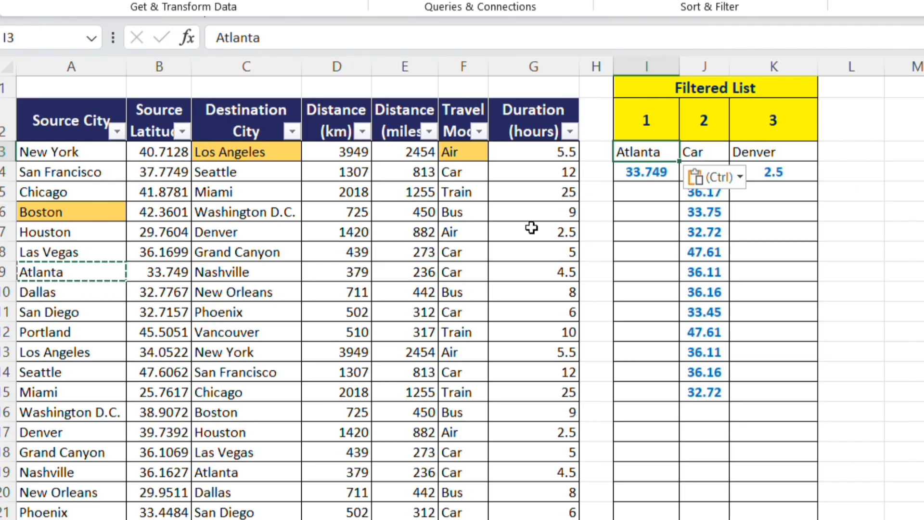
# Replace the array range in I4's FILTER formula with the absolute Distance (km) range $D$3:$D$32.
pyautogui.click(632, 167)
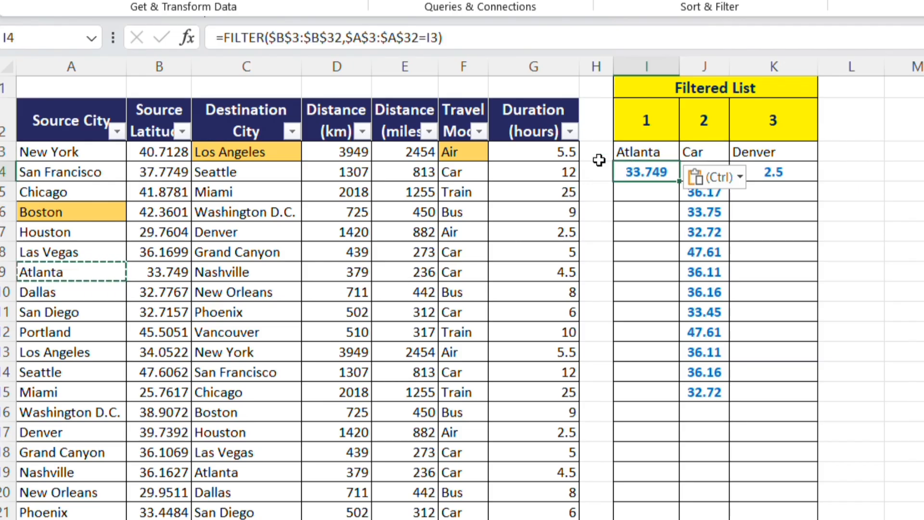
pyautogui.click(346, 37)
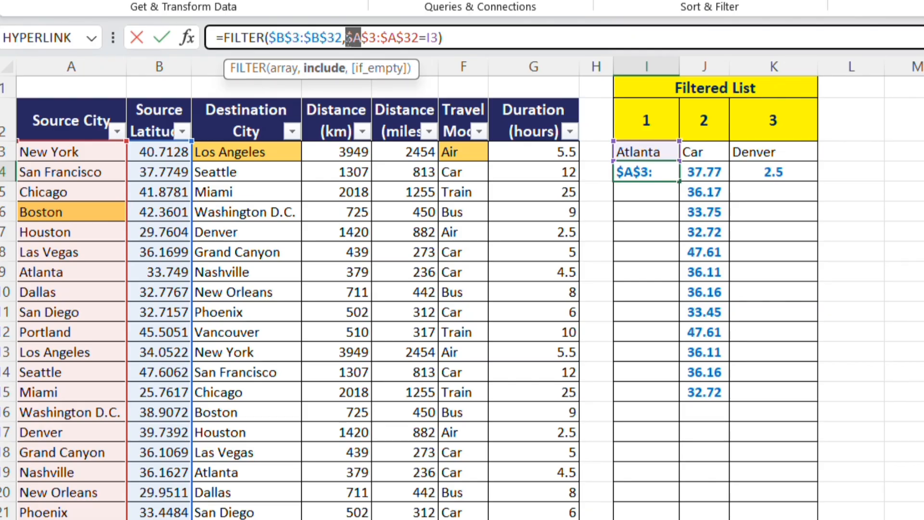
pyautogui.moveTo(361, 37); pyautogui.dragTo(381, 37)
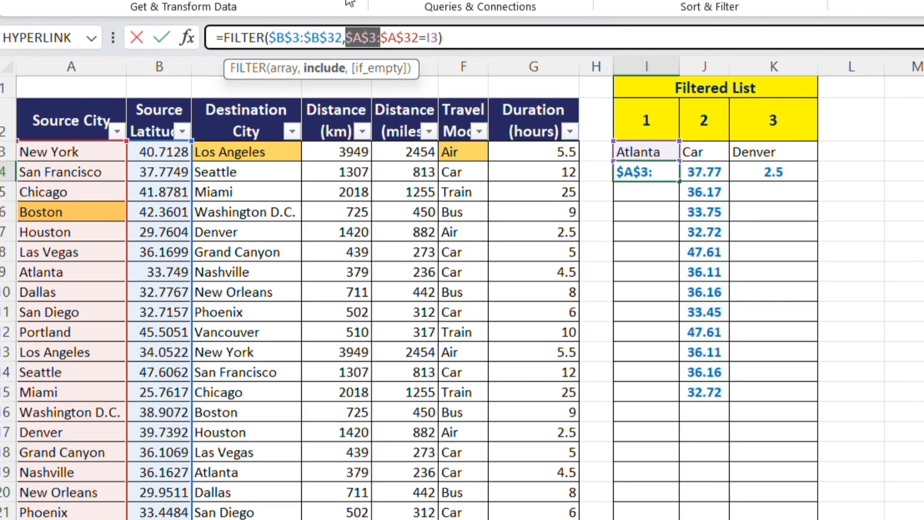
pyautogui.click(342, 41)
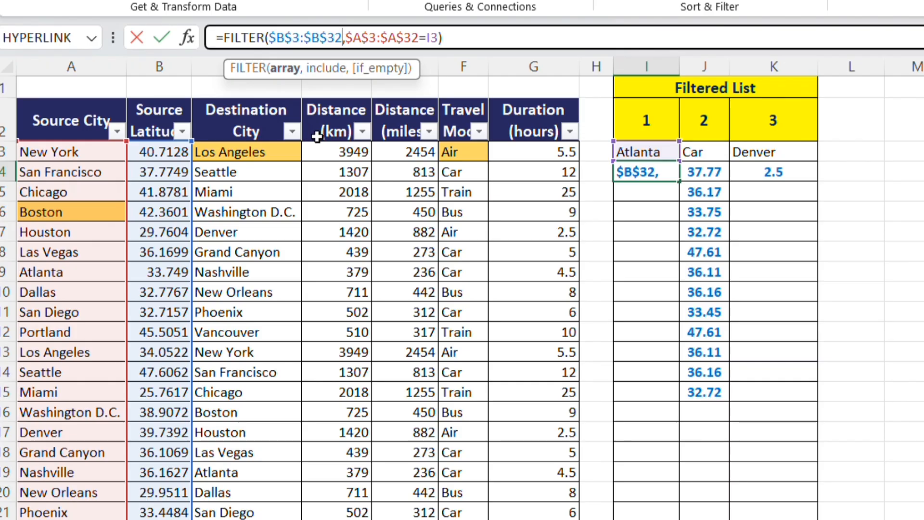
pyautogui.click(274, 32)
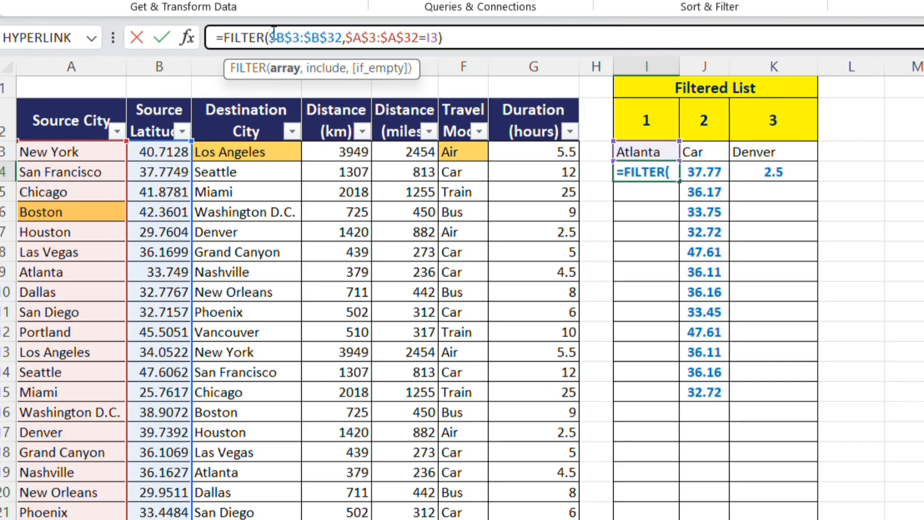
pyautogui.moveTo(274, 32); pyautogui.dragTo(274, 36)
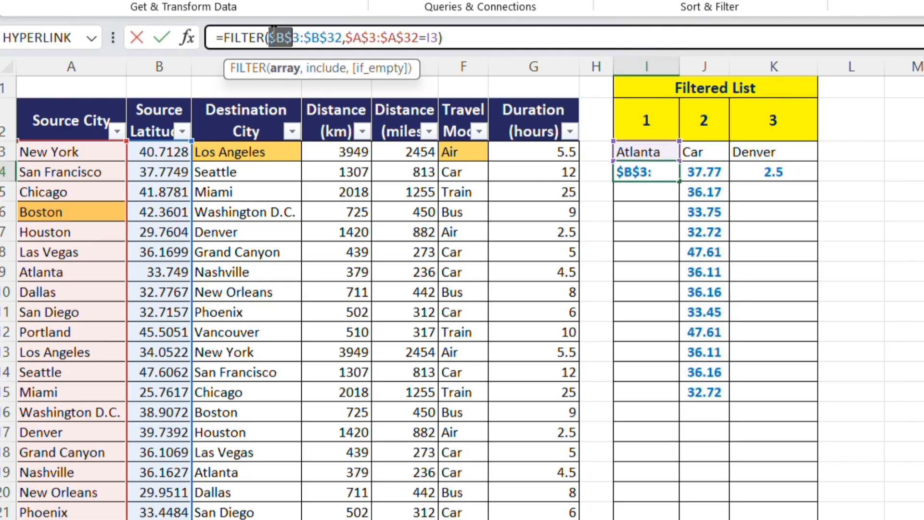
pyautogui.hotkey('shift', 'Right')
pyautogui.hotkey('shift', 'Right')
pyautogui.hotkey('shift', 'Right')
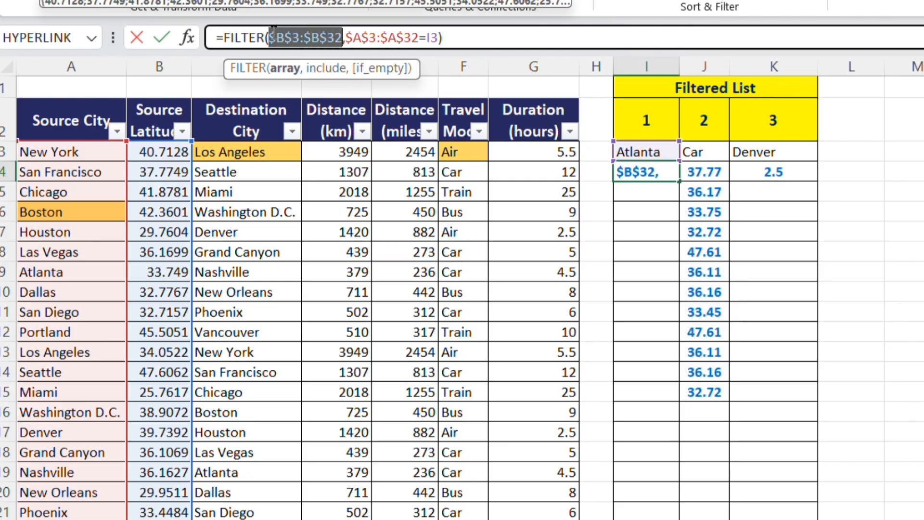
pyautogui.press('BackSpace')
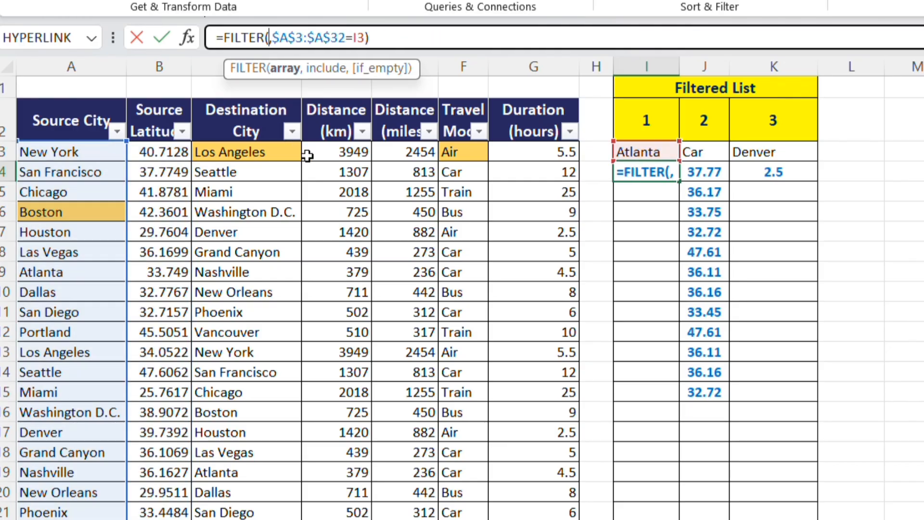
pyautogui.click(334, 153)
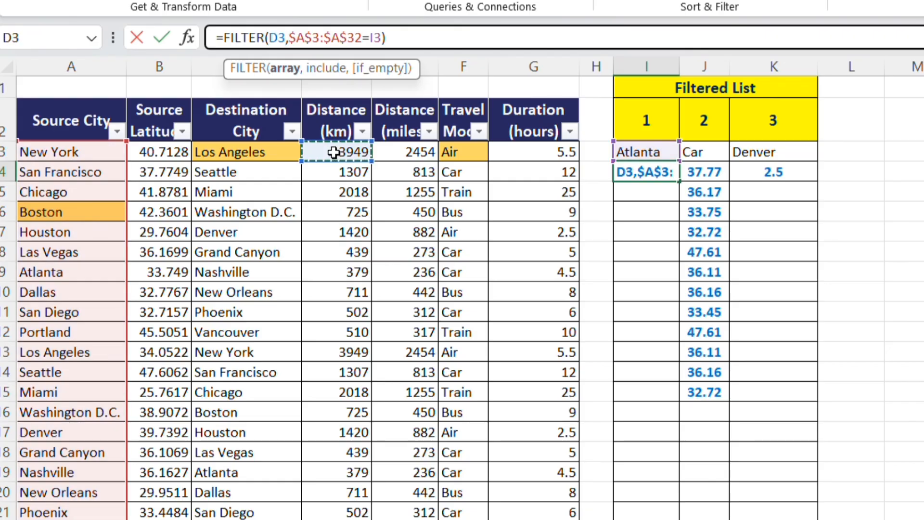
pyautogui.hotkey('ctrl', 'shift', 'Down')
pyautogui.scroll(-2, 333, 153)
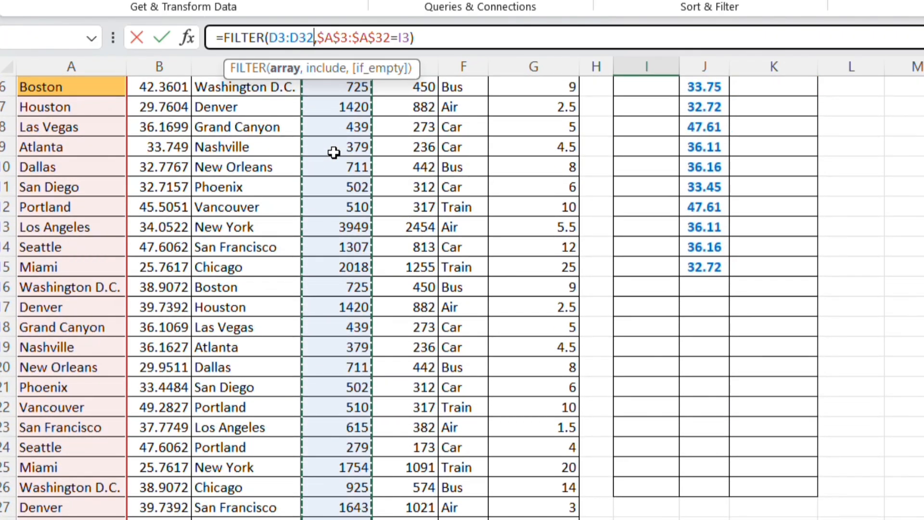
pyautogui.press('F4')
pyautogui.scroll(2, 334, 152)
pyautogui.press('Return')
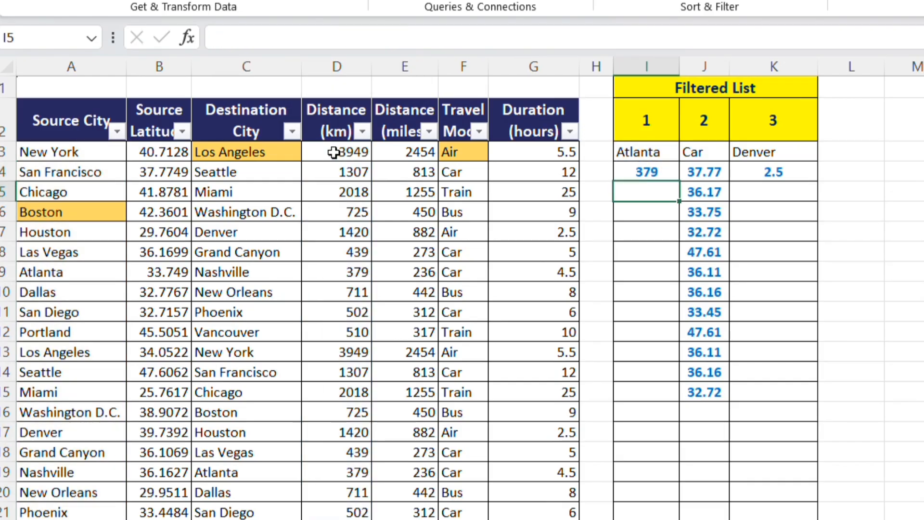
pyautogui.click(651, 174)
# Replace the array range in J4's FILTER formula with the Source City range $A$3:$A$32 and autofit column J's width.
pyautogui.click(723, 171)
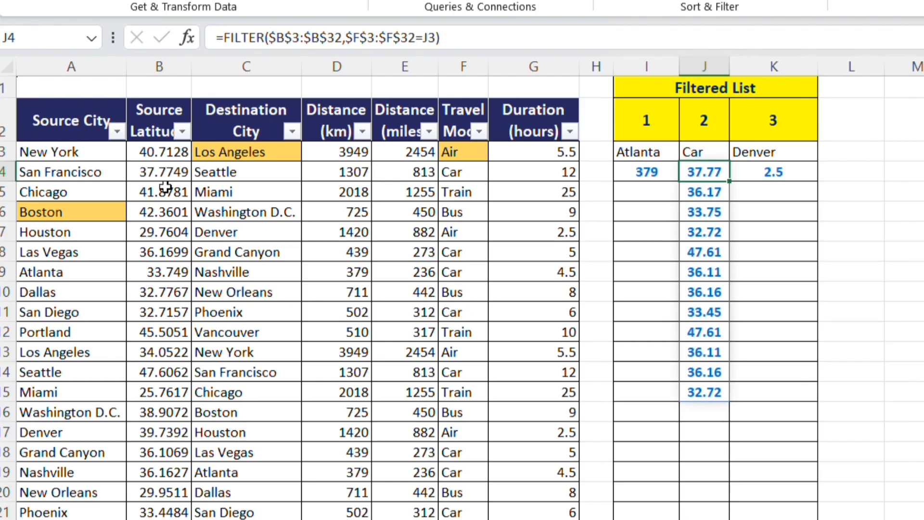
pyautogui.click(69, 151)
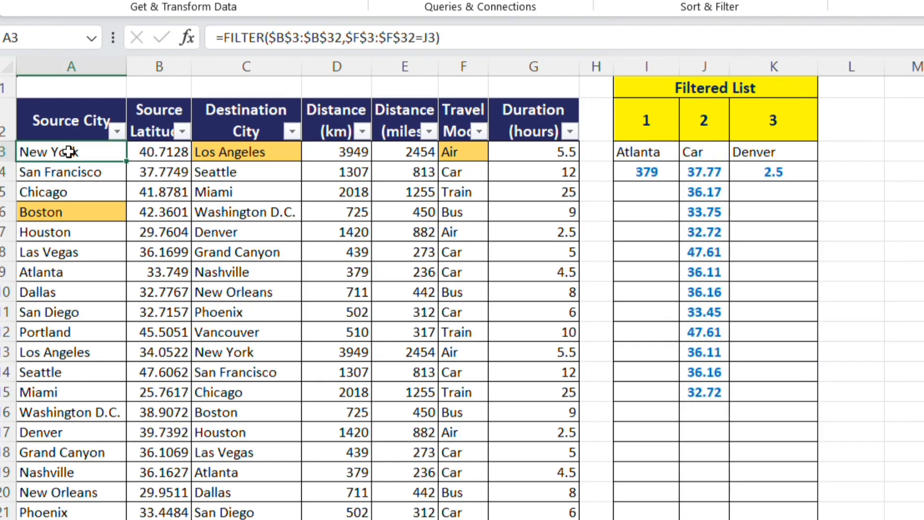
pyautogui.click(696, 168)
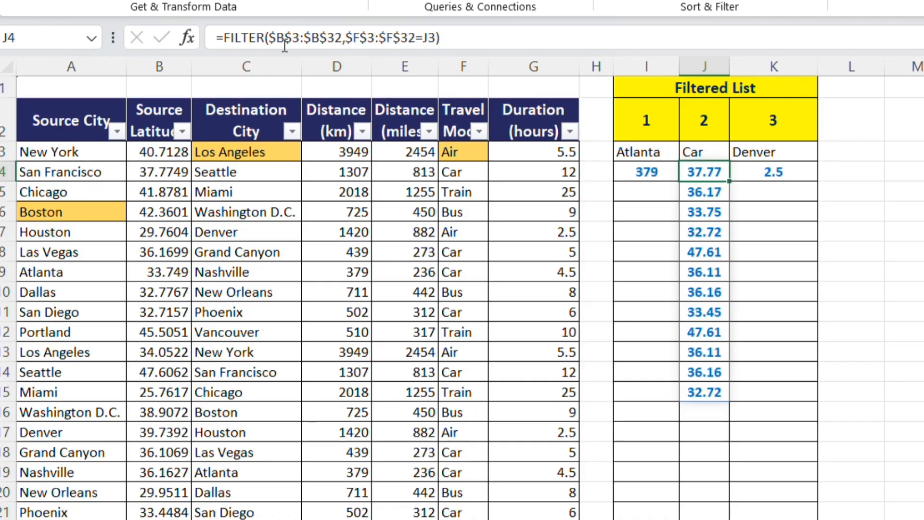
pyautogui.click(273, 31)
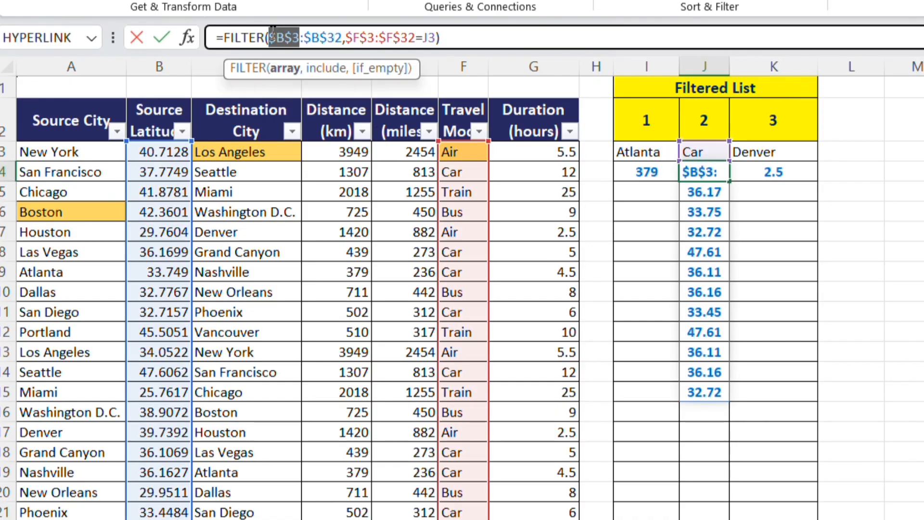
pyautogui.hotkey('shift', 'Right')
pyautogui.hotkey('shift', 'Right')
pyautogui.hotkey('shift', 'Right')
pyautogui.hotkey('shift', 'Right')
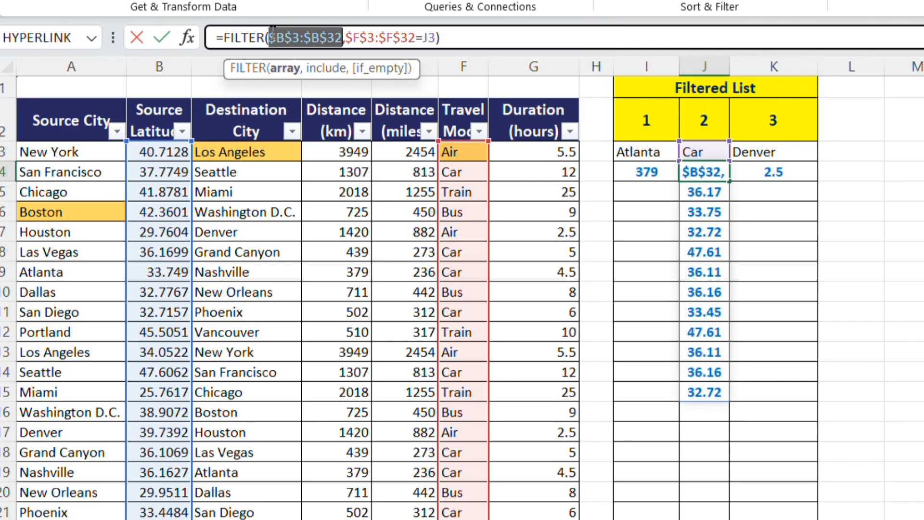
pyautogui.press('BackSpace')
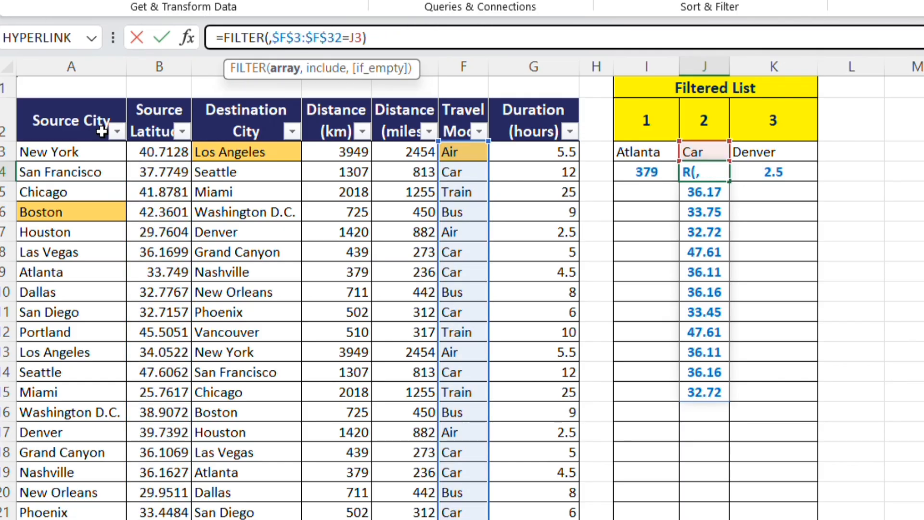
pyautogui.click(86, 149)
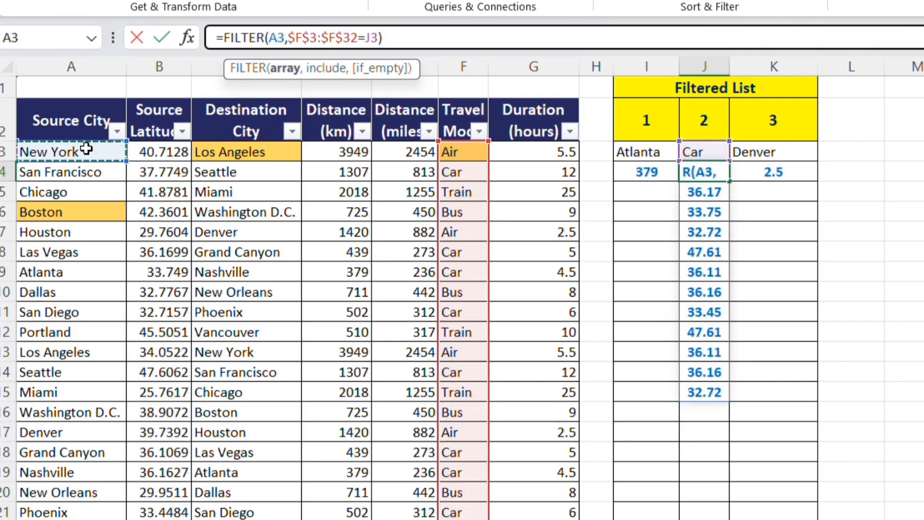
pyautogui.hotkey('ctrl', 'shift', 'Down')
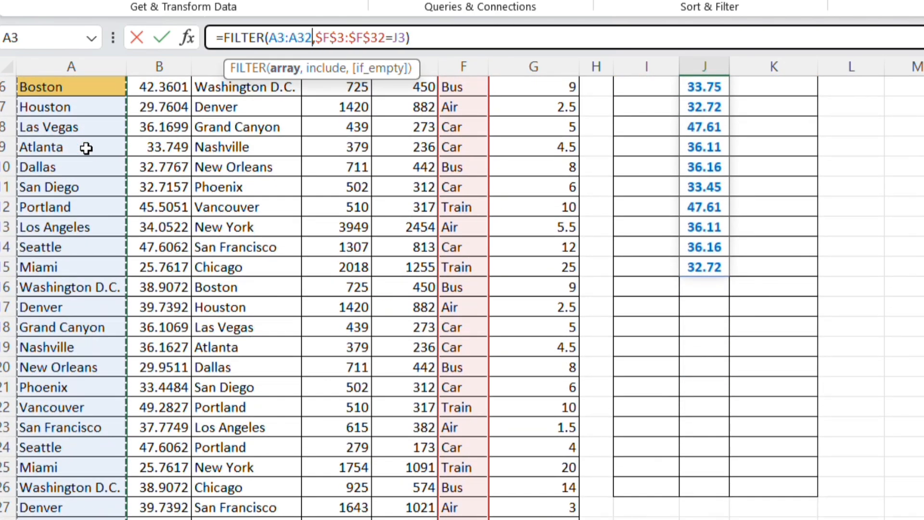
pyautogui.press('F4')
pyautogui.press('Return')
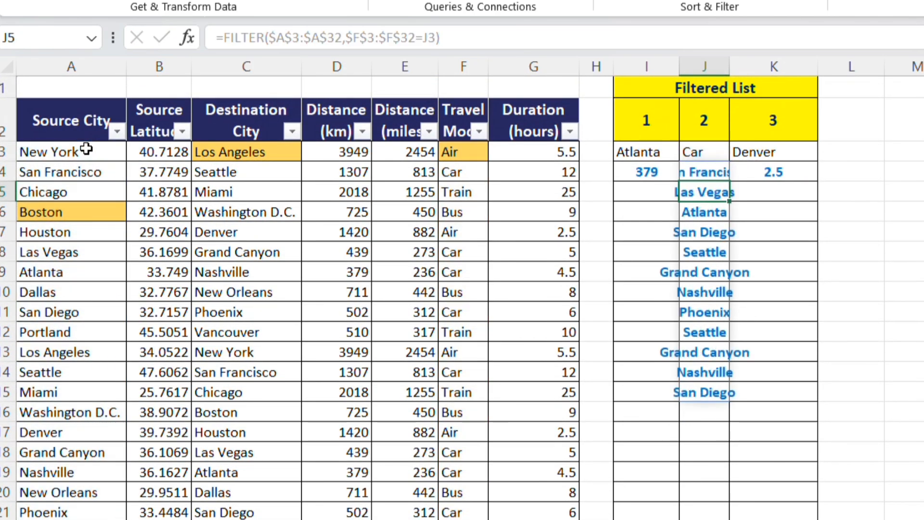
pyautogui.doubleClick(730, 66)
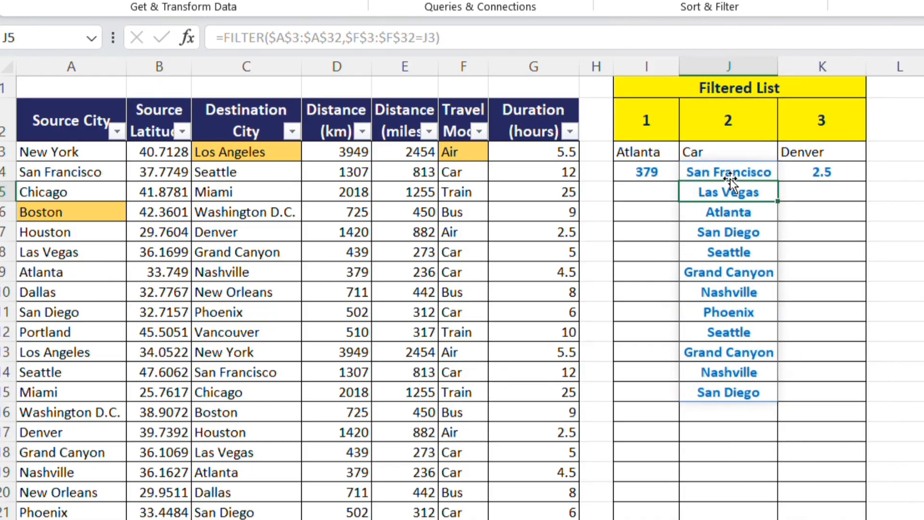
# Make the three criteria cells I3:K3 bold and center them horizontally.
pyautogui.click(717, 159)
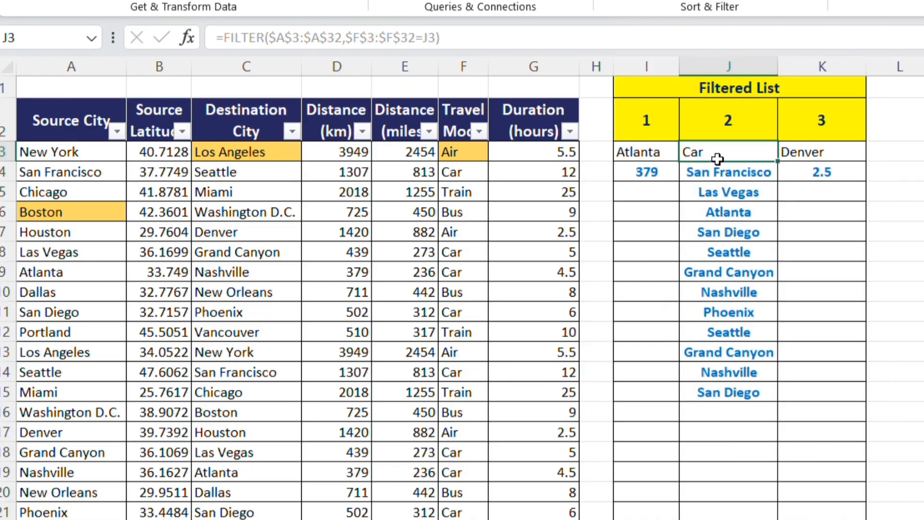
pyautogui.click(644, 160)
pyautogui.hotkey('shift', 'Right')
pyautogui.hotkey('shift', 'Right')
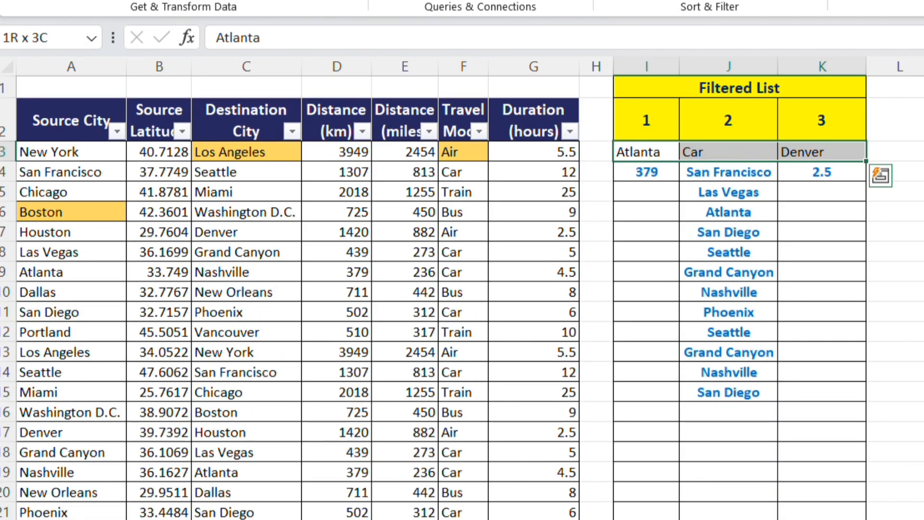
pyautogui.hotkey('alt', 'h')
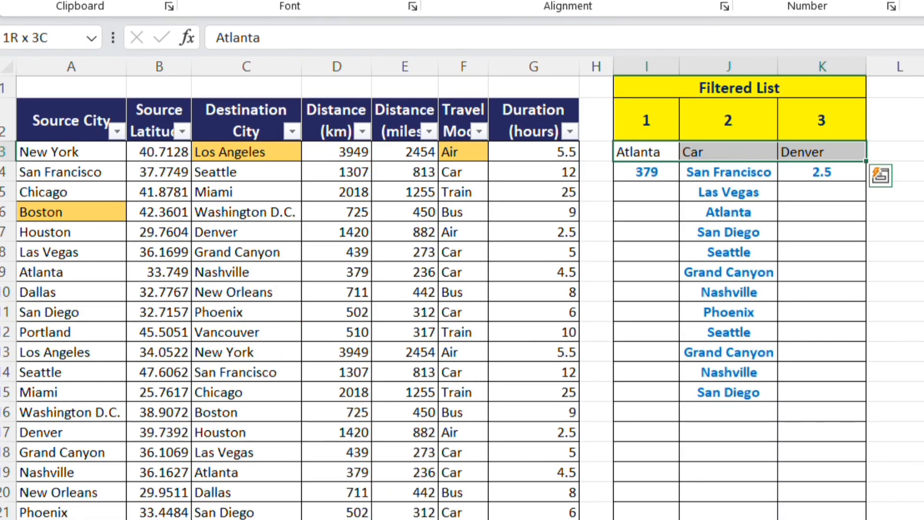
pyautogui.press('1')
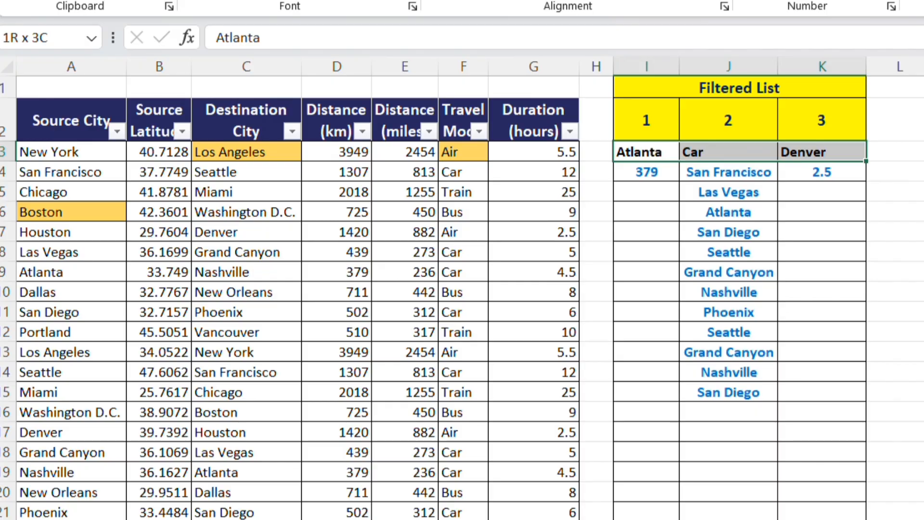
pyautogui.hotkey('alt', 'h')
pyautogui.press('a')
pyautogui.press('c')
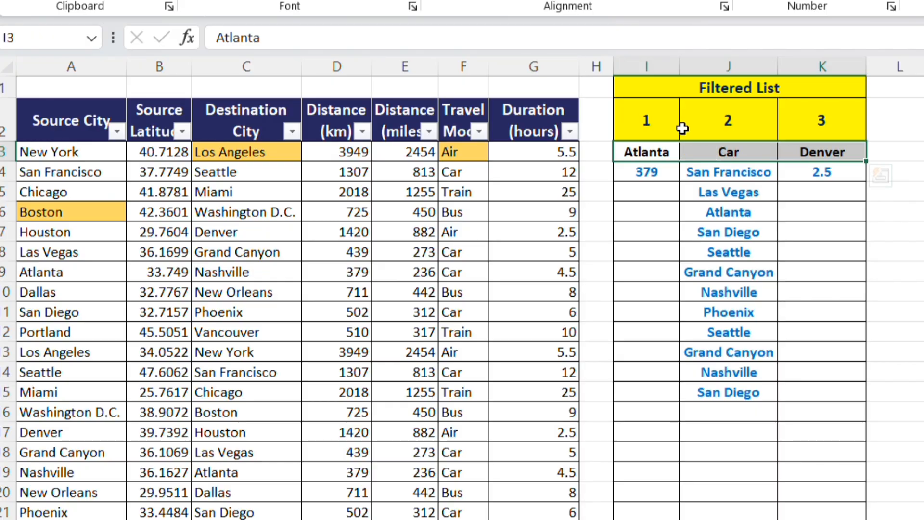
# Set the second filtered list's travel mode criterion in J3 to Air.
pyautogui.click(730, 176)
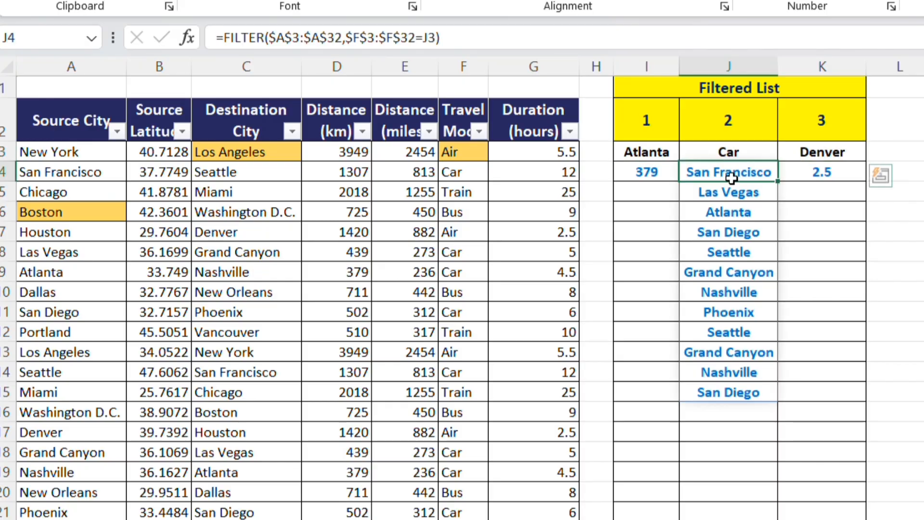
pyautogui.click(738, 153)
pyautogui.write('Air')
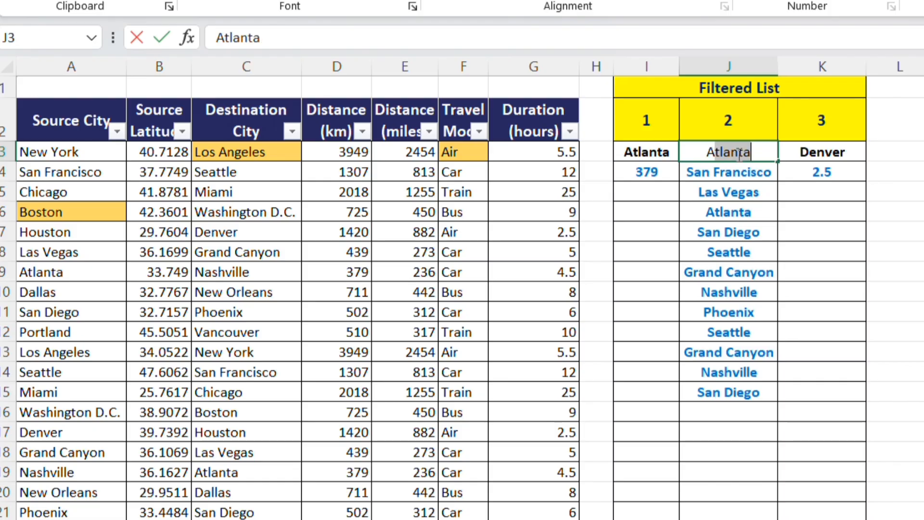
pyautogui.press('Return')
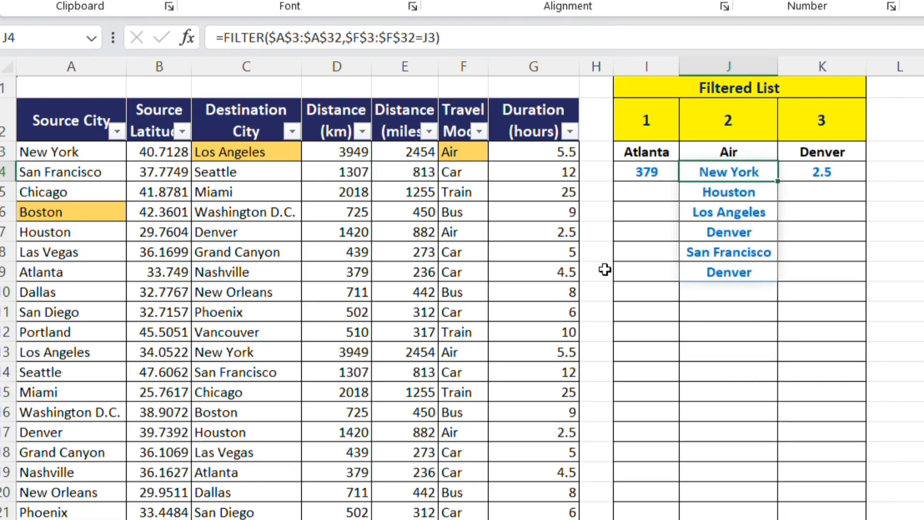
# Set the second filtered list's travel mode criterion in J3 to Train.
pyautogui.click(714, 155)
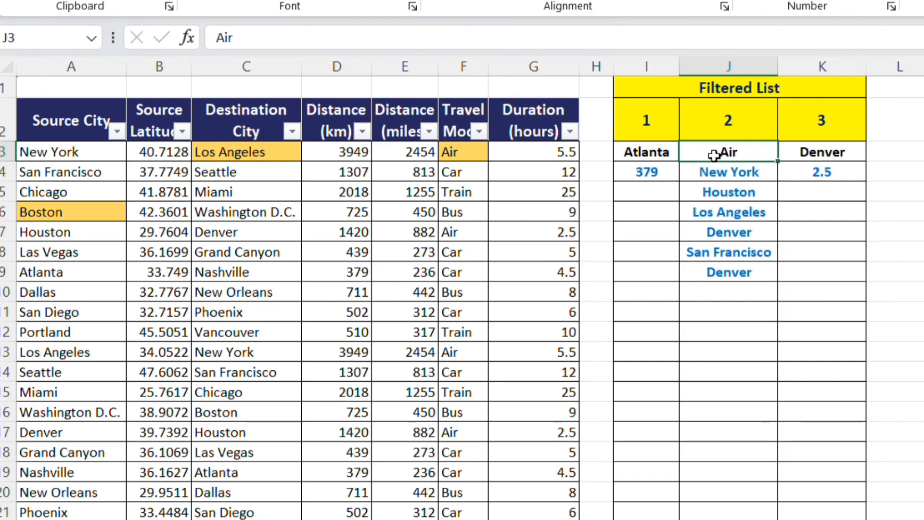
pyautogui.write('Train')
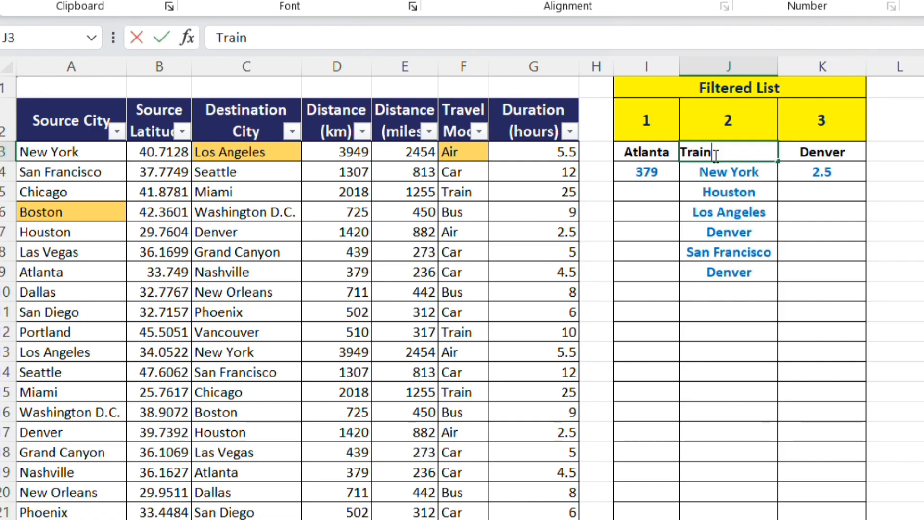
pyautogui.press('Return')
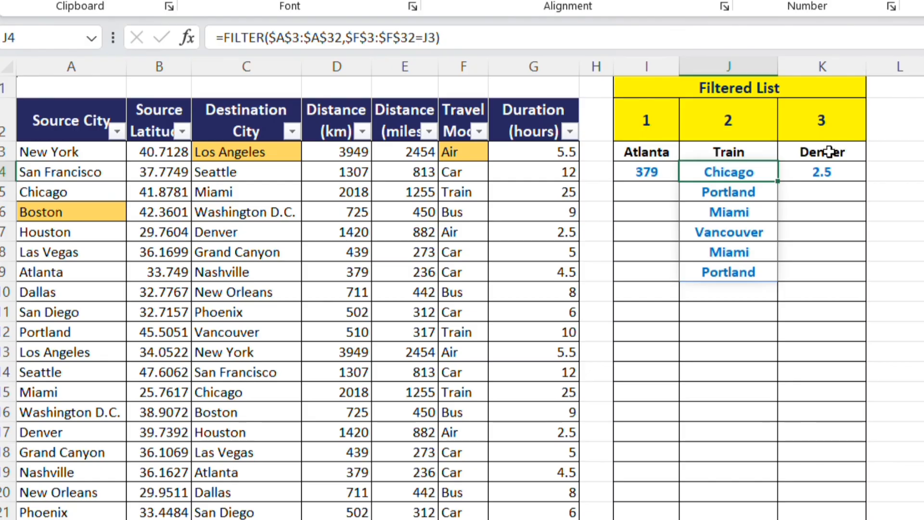
# Select the third filtered list's FILTER formula in K4.
pyautogui.click(822, 174)
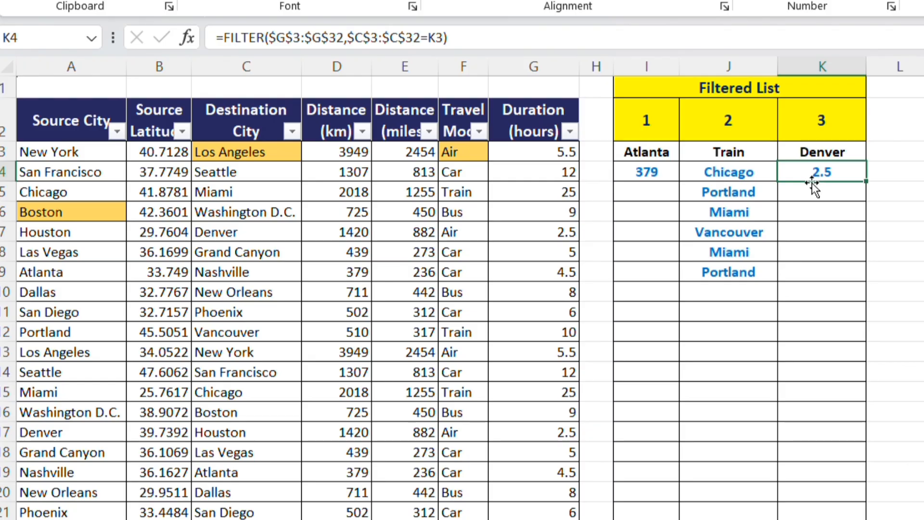